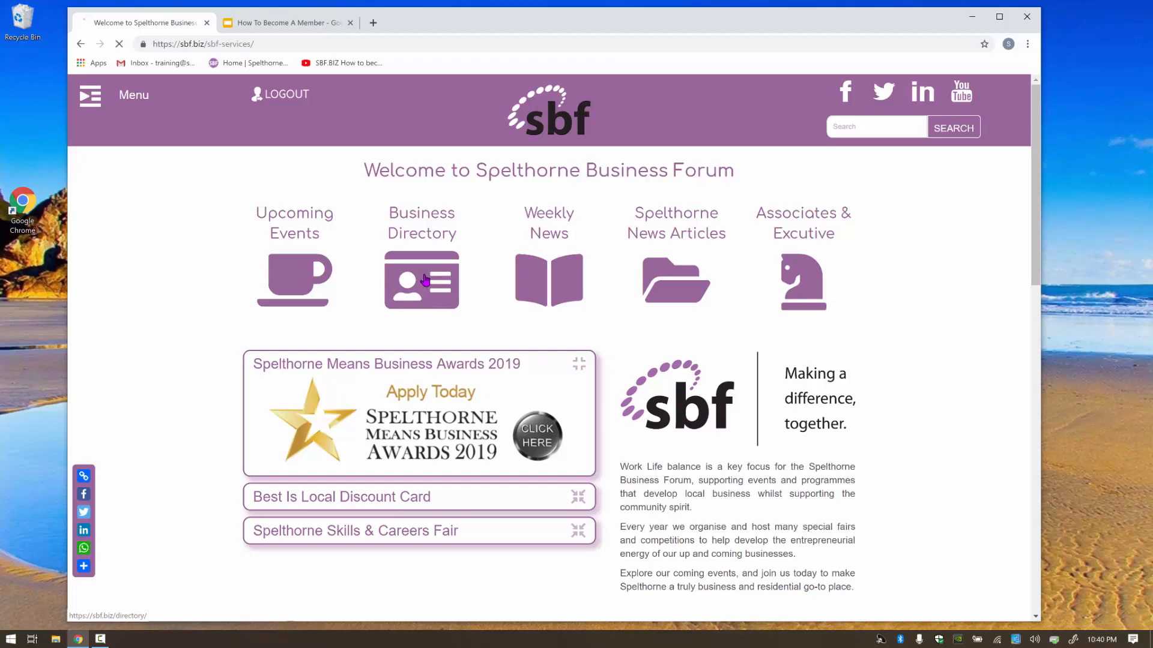
Scroll down the Members Directory table of businesses and back up to the top.
scroll(551, 451, "down", 20)
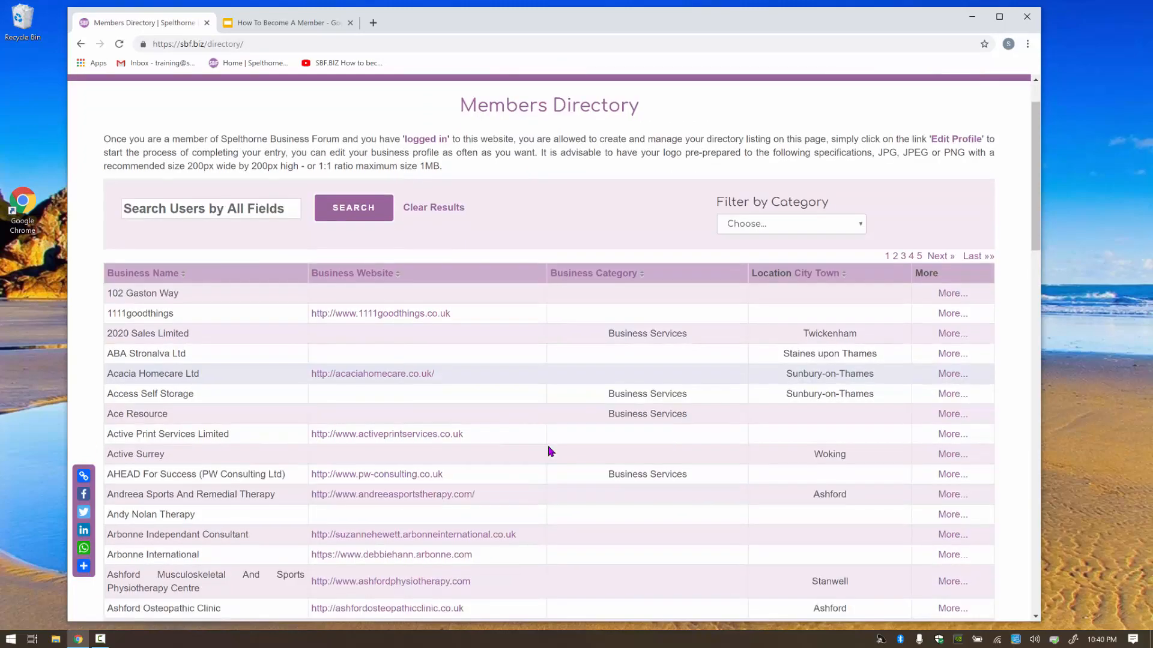
scroll(551, 451, "down", 5)
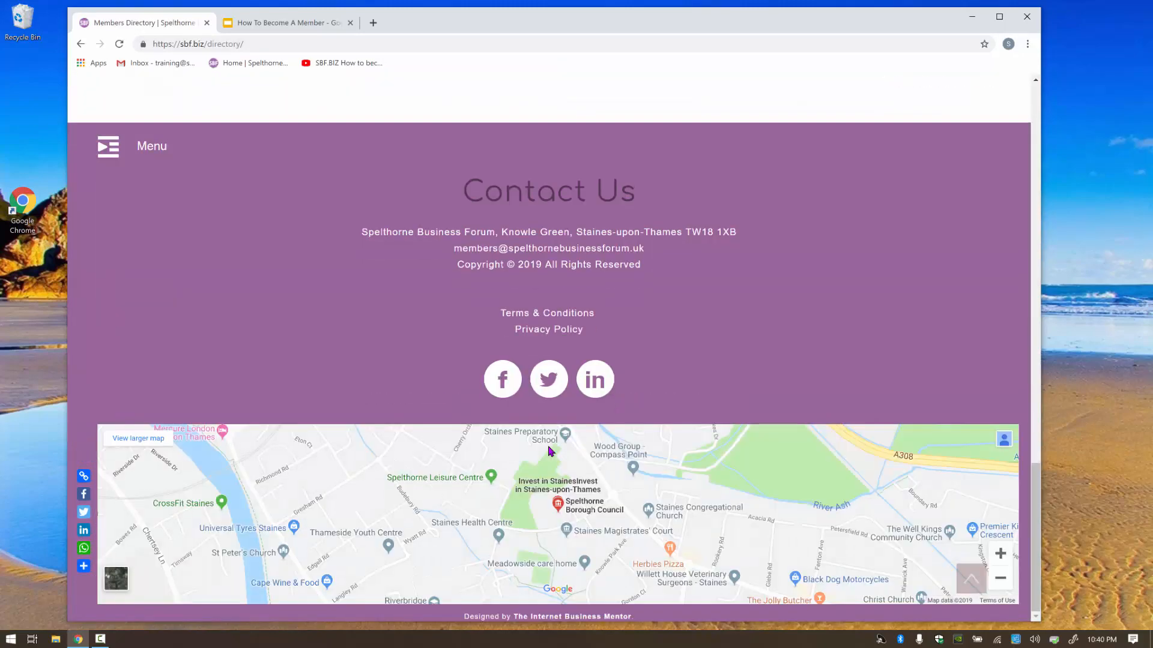
scroll(538, 435, "up", 20)
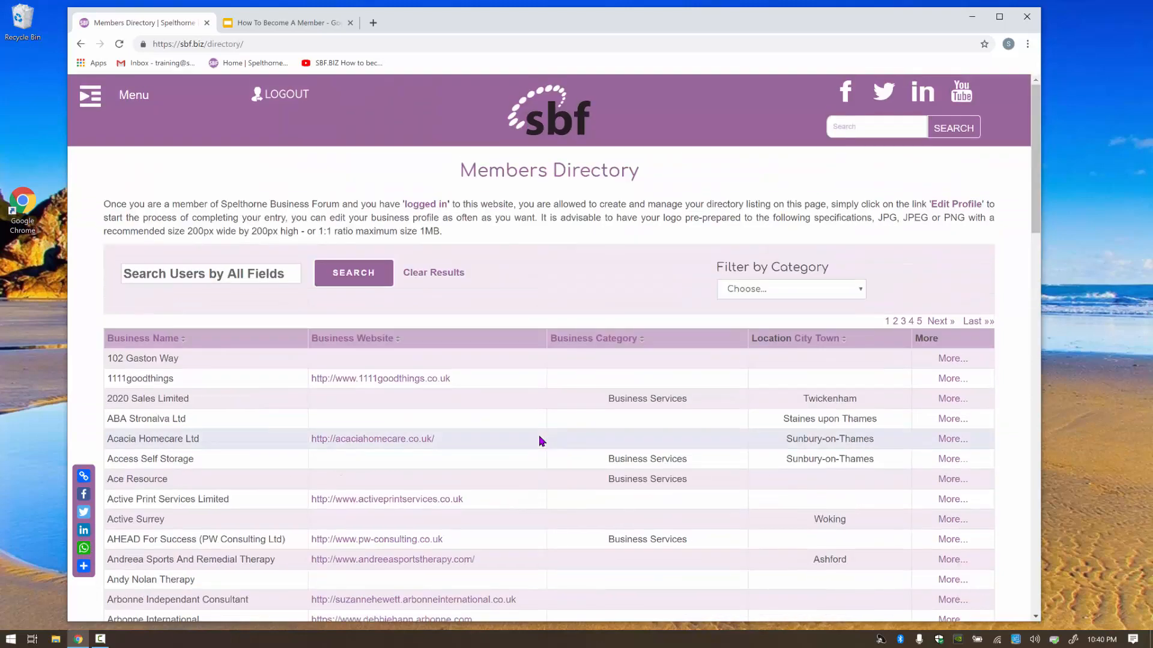
left_click(205, 276)
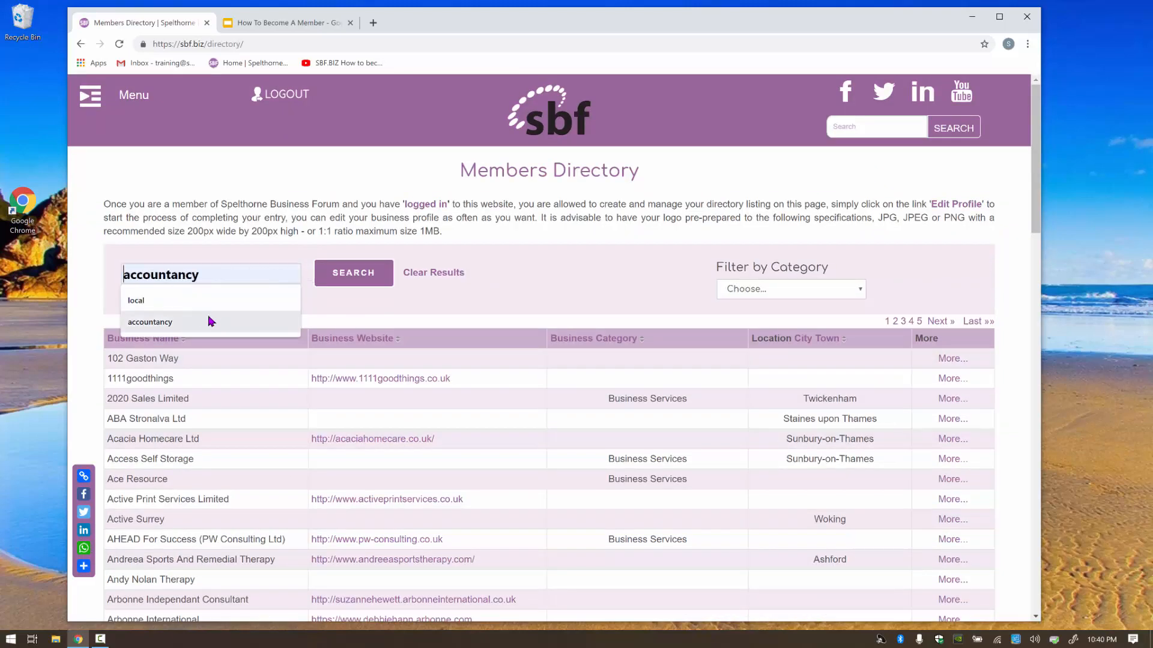
left_click(170, 325)
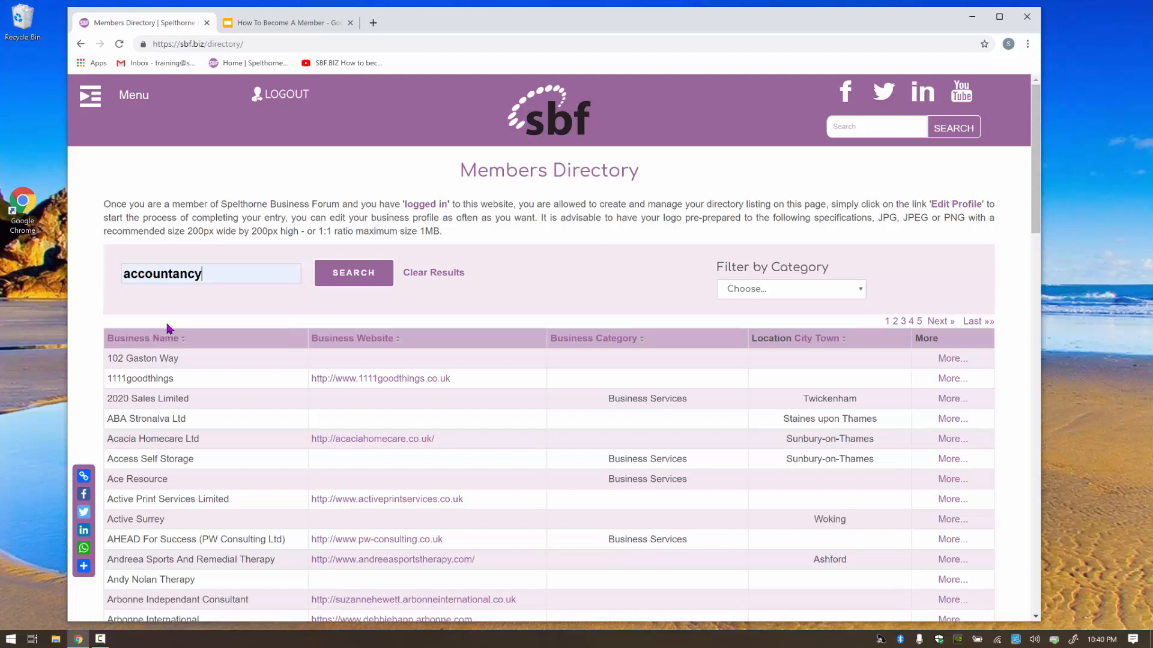
left_click(351, 280)
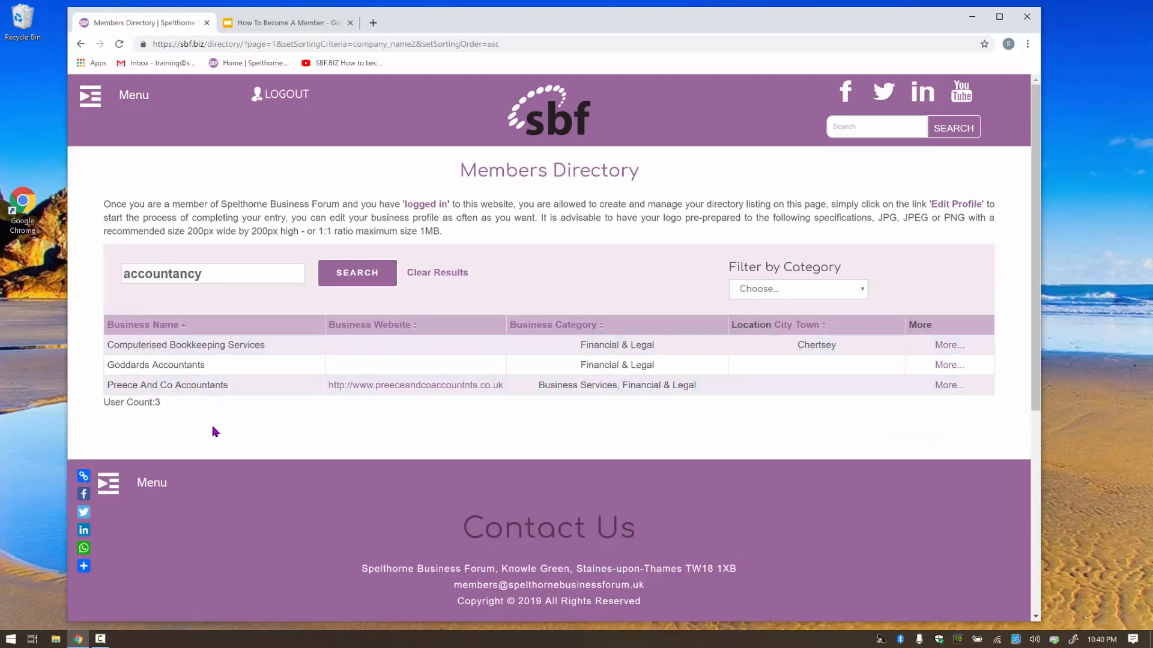
left_click(451, 275)
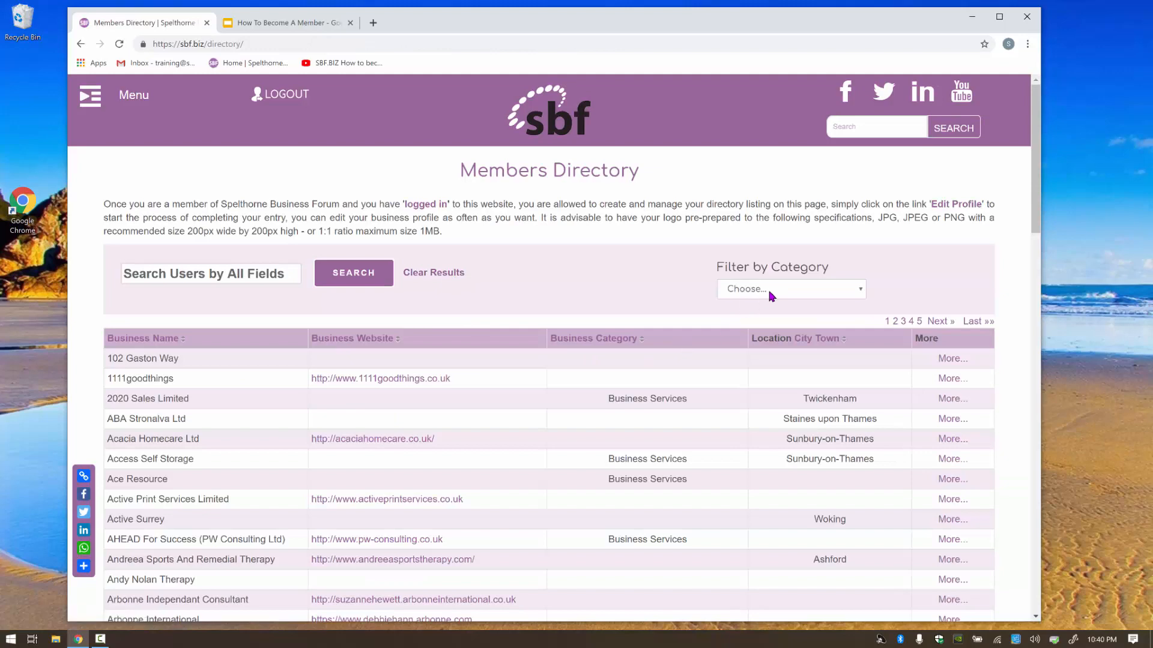
left_click(770, 292)
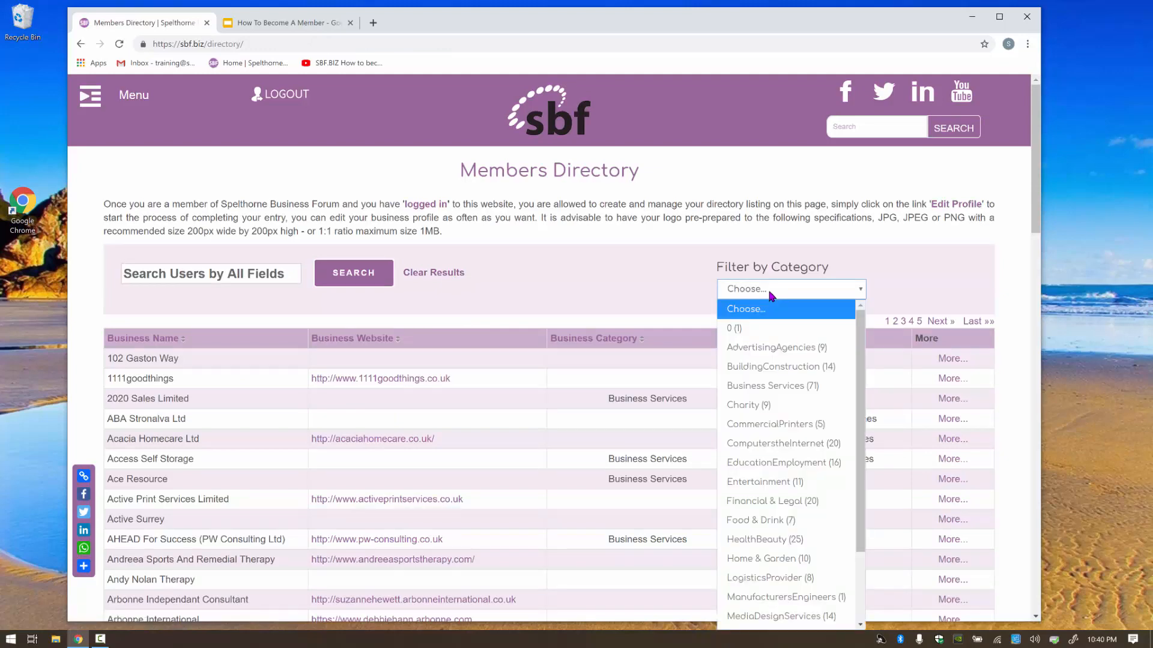
left_click(760, 427)
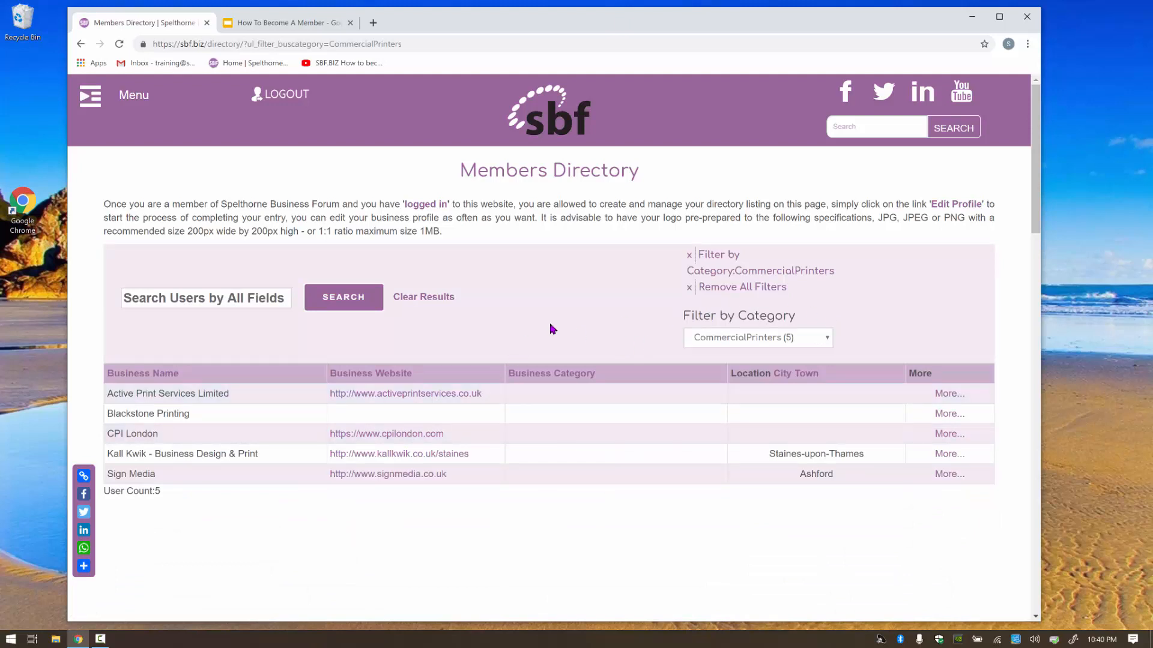
left_click(243, 293)
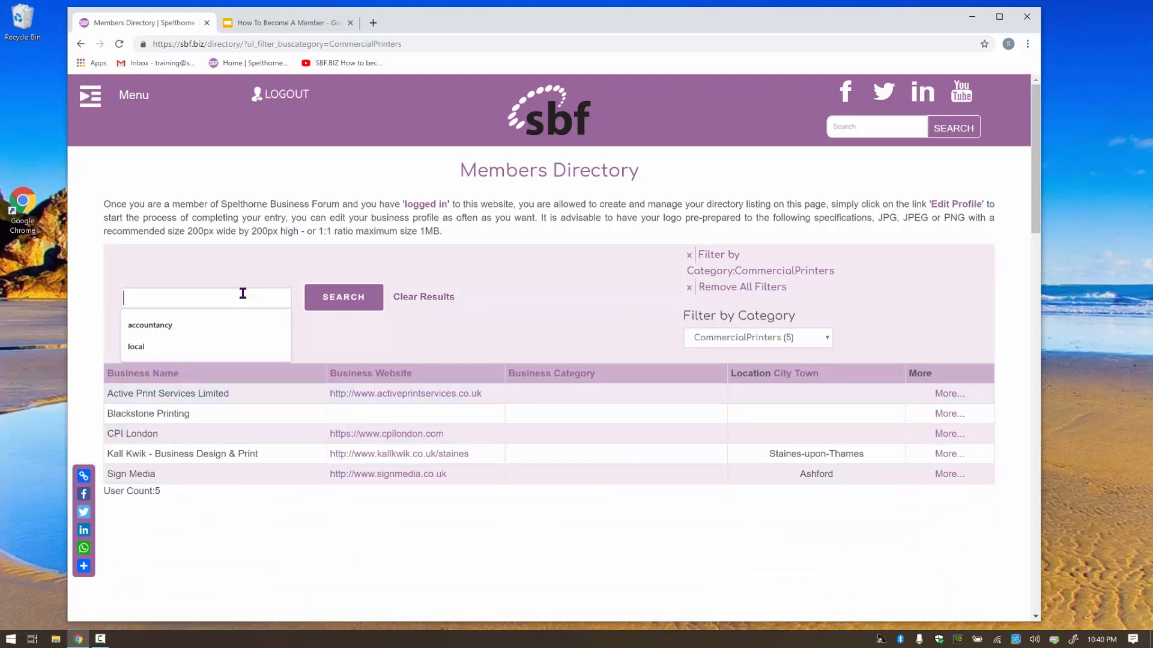
type("ashford")
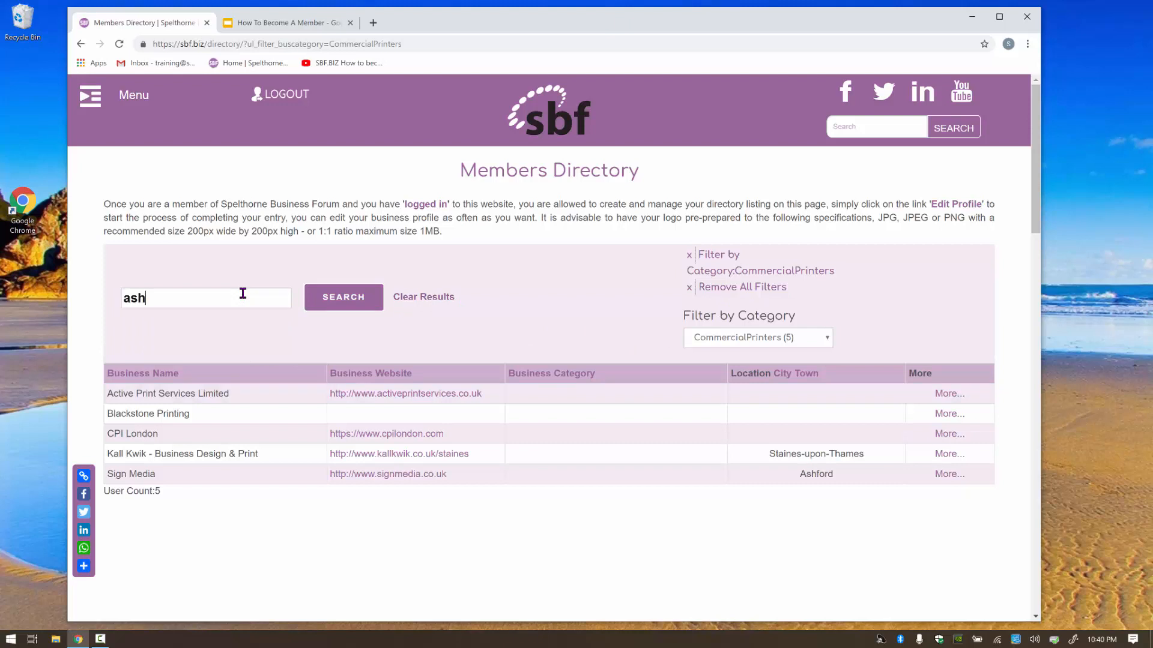
left_click(343, 304)
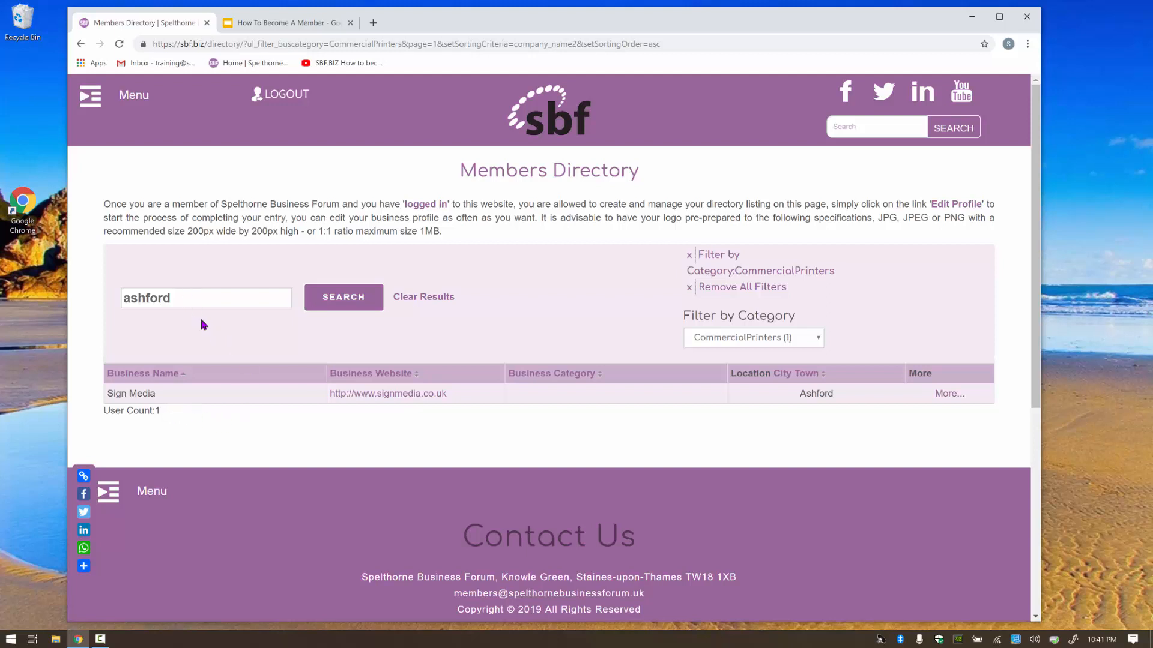
left_click(442, 301)
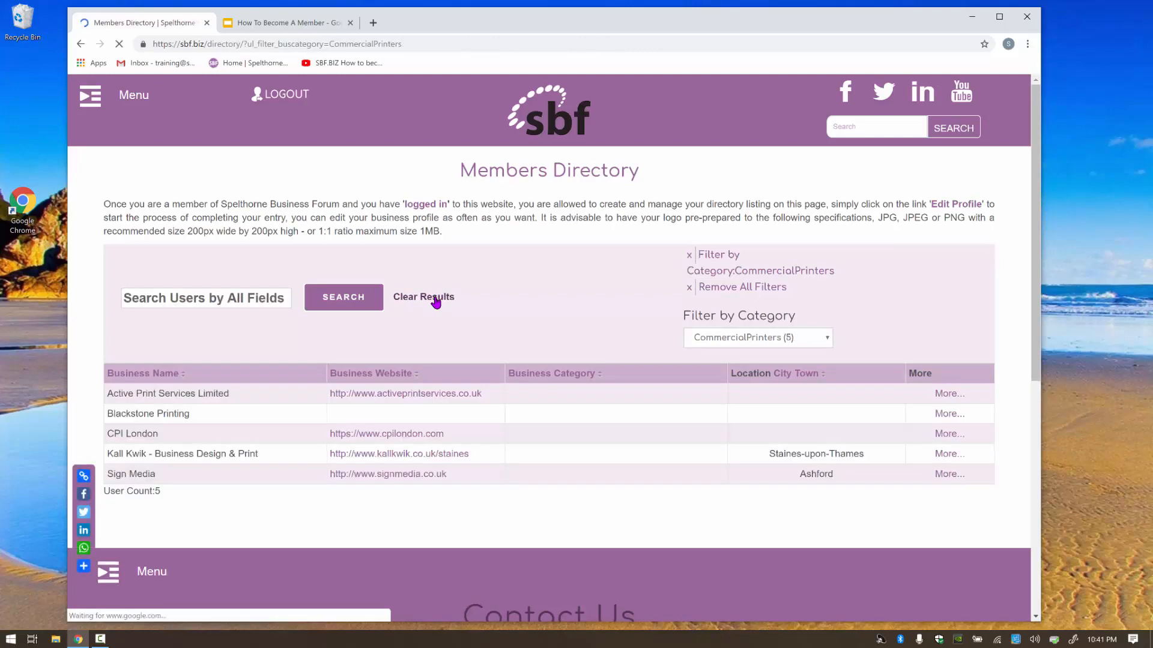
left_click(729, 288)
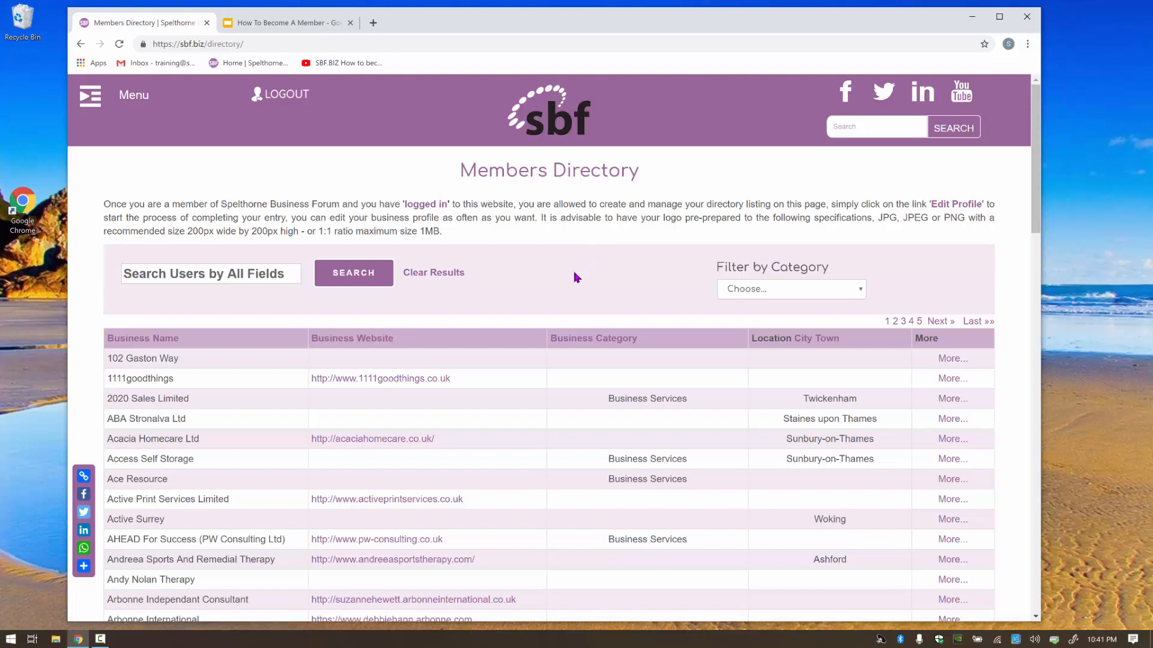
Go to Edit Profile through the header Menu's slide-out navigation.
left_click(128, 101)
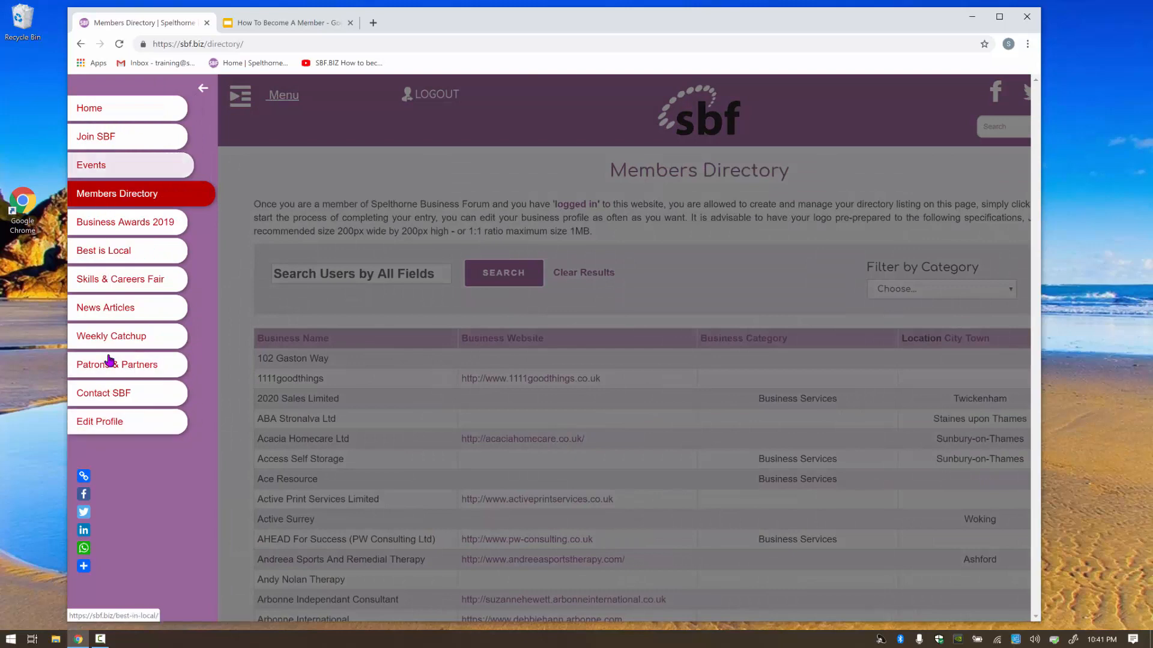
left_click(96, 423)
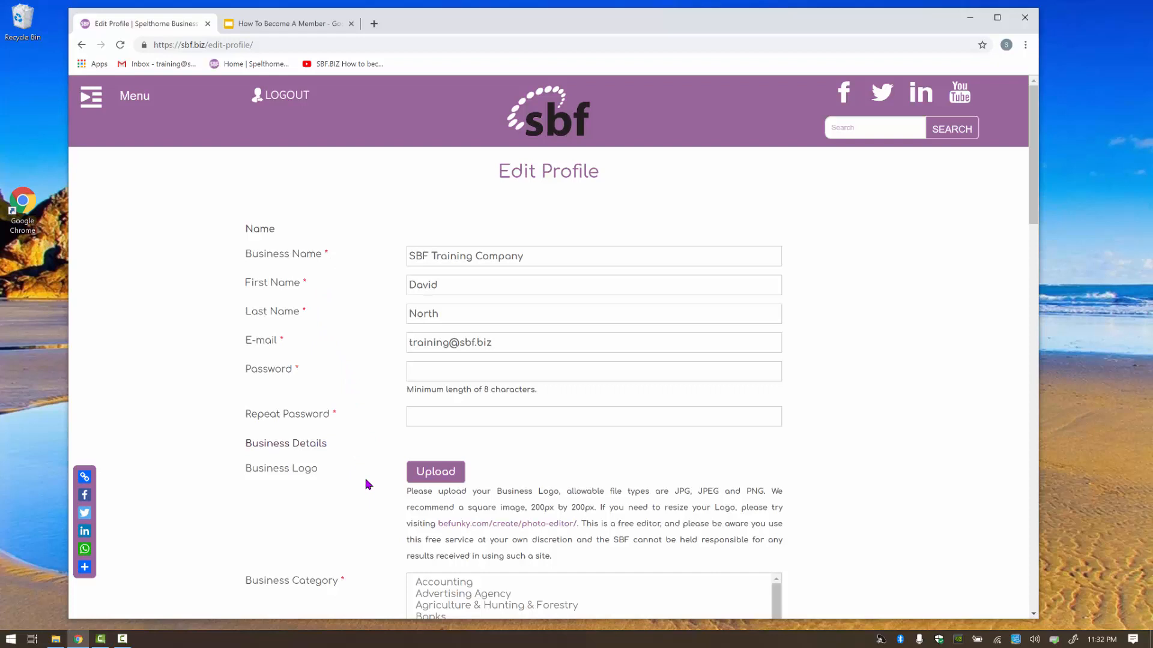
Follow the befunky.com photo editor link in the Business Logo help text.
scroll(368, 485, "down", 1)
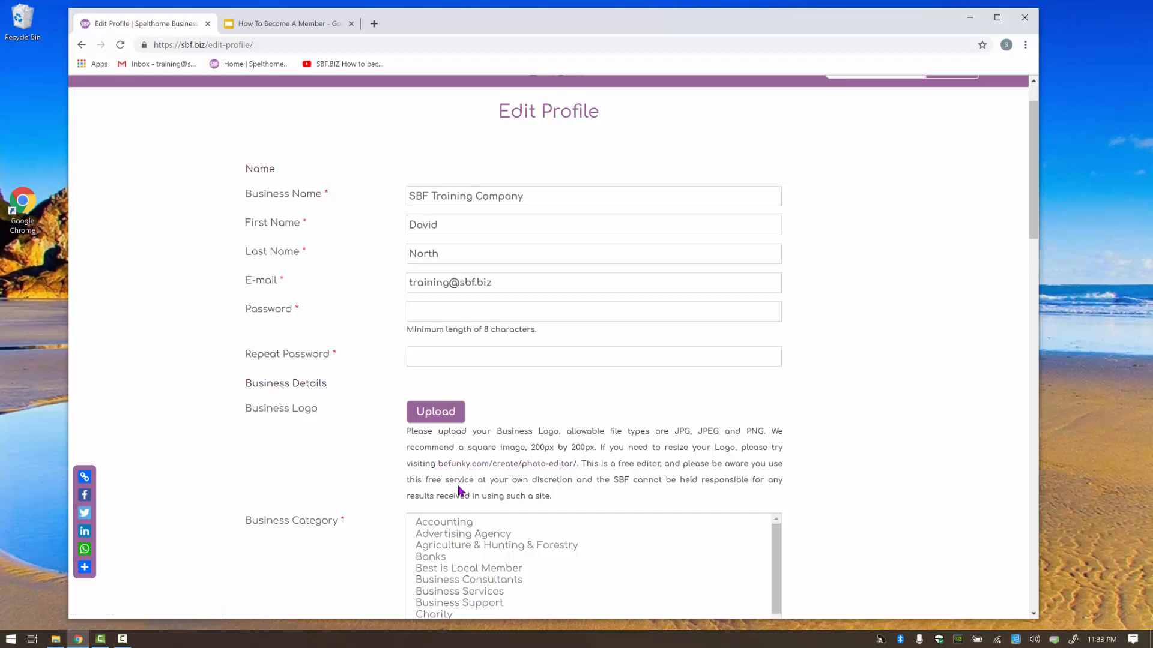
left_click(474, 469)
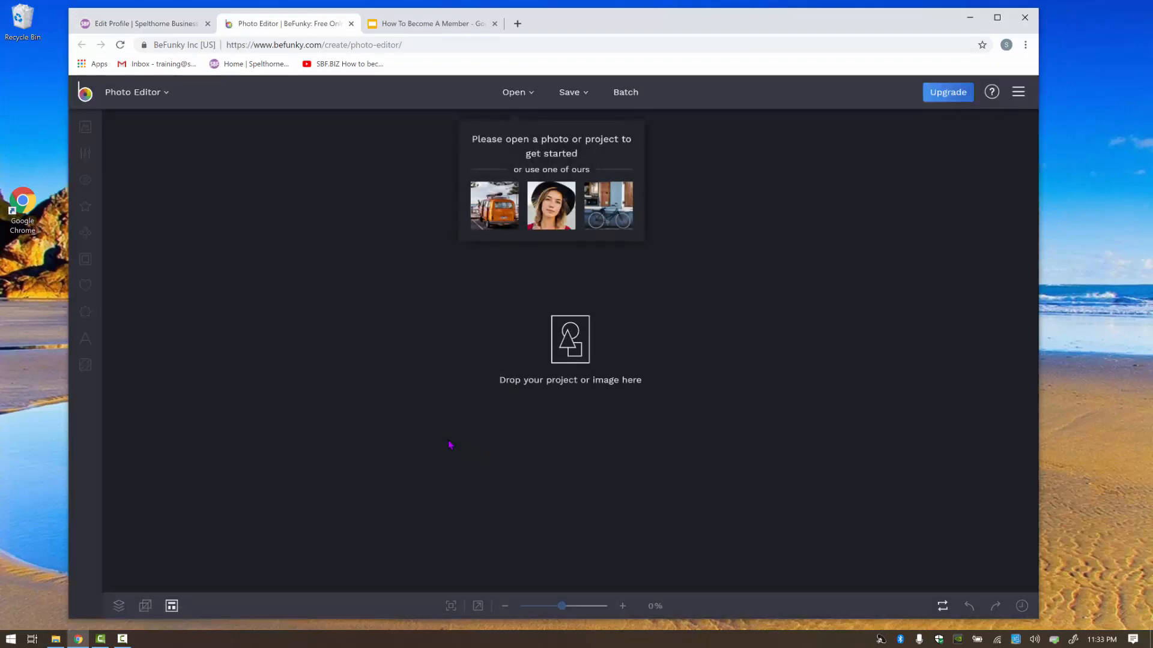
Drag the MYBUSINESS logo PNG from the Desktop into BeFunky's drop zone.
left_click(56, 639)
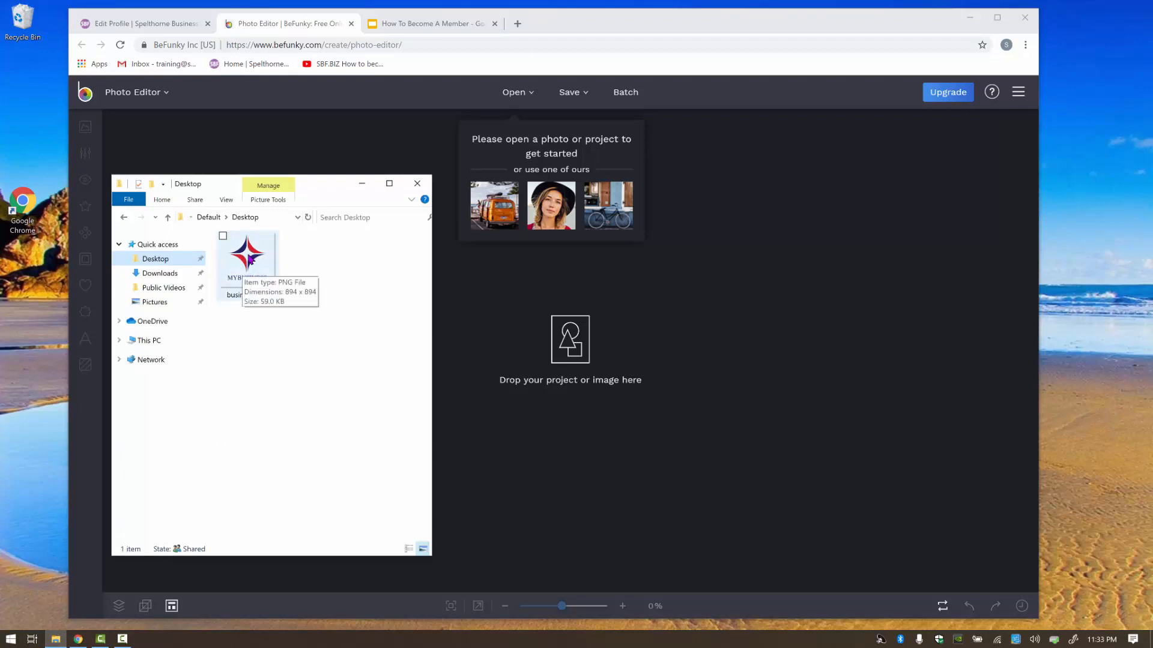
left_click_drag(248, 261, 557, 353)
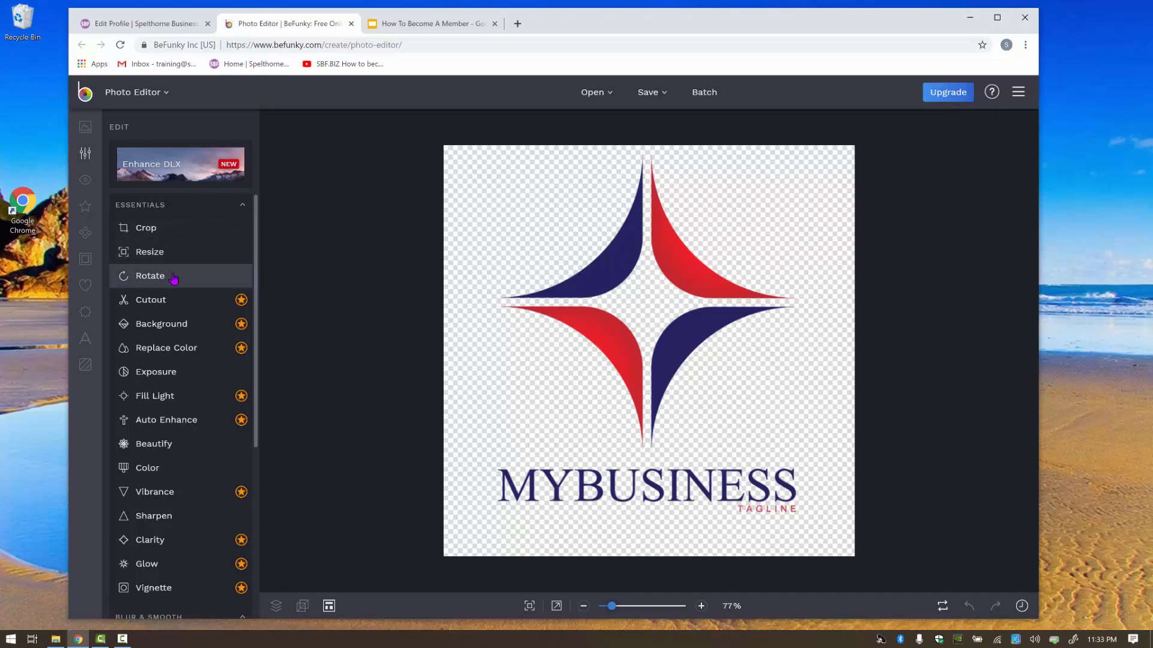
Crop the logo to a 677 × 439 px area around the swooshes and MYBUSINESS wordmark.
left_click(151, 232)
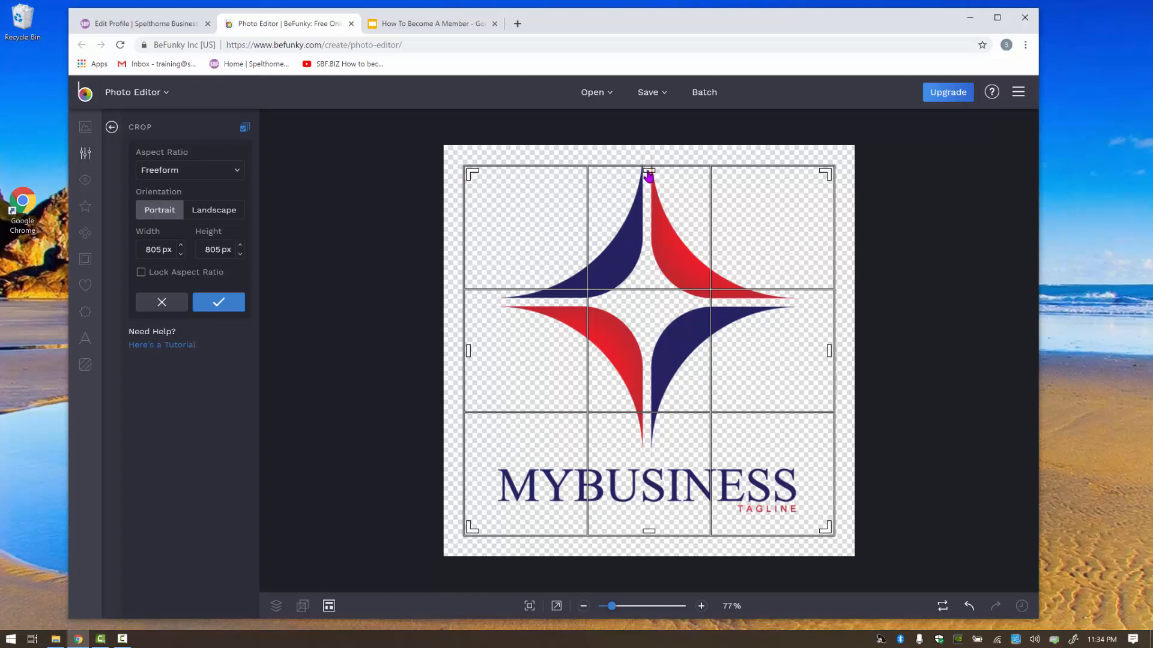
left_click_drag(650, 178, 655, 313)
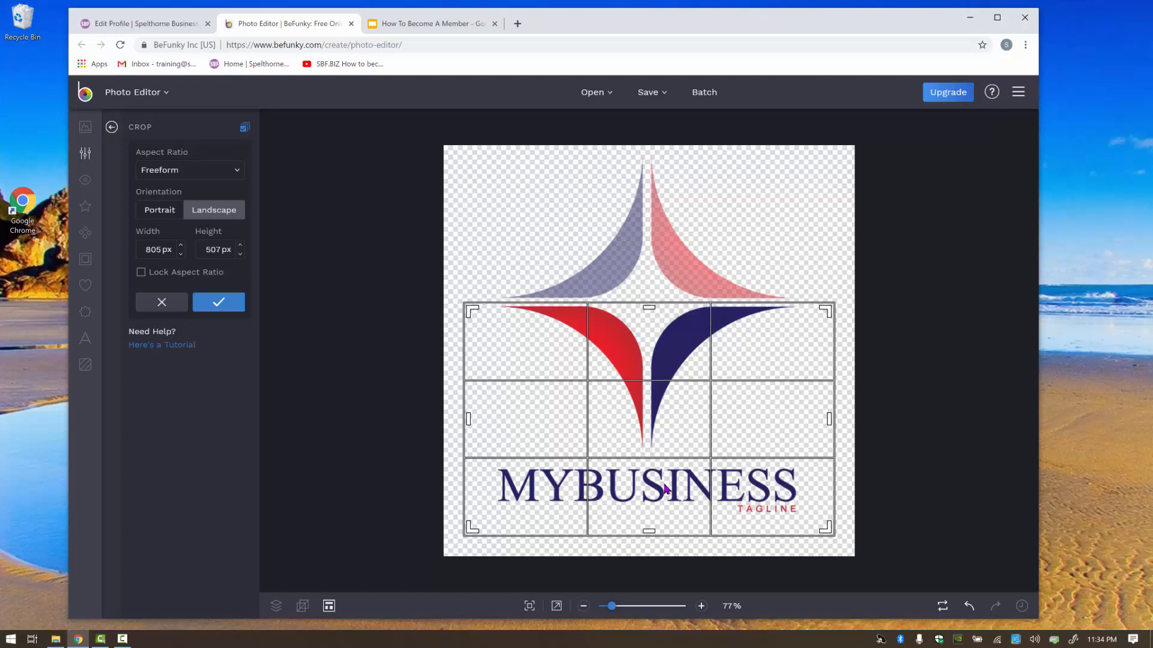
left_click_drag(648, 534, 653, 505)
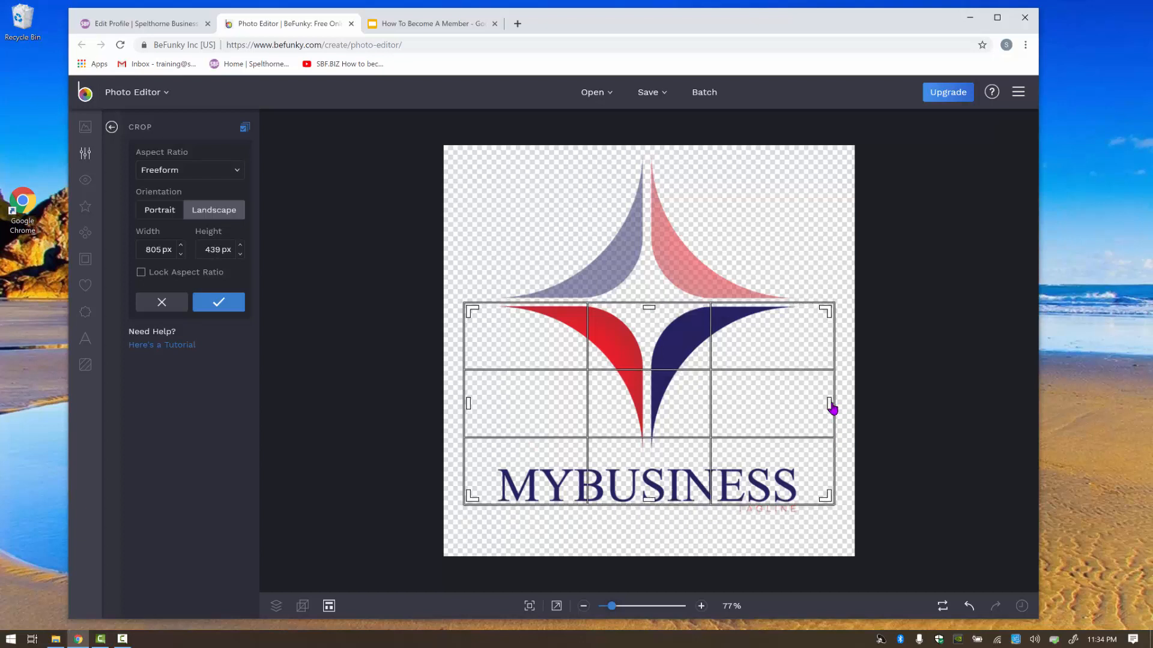
left_click_drag(828, 406, 789, 405)
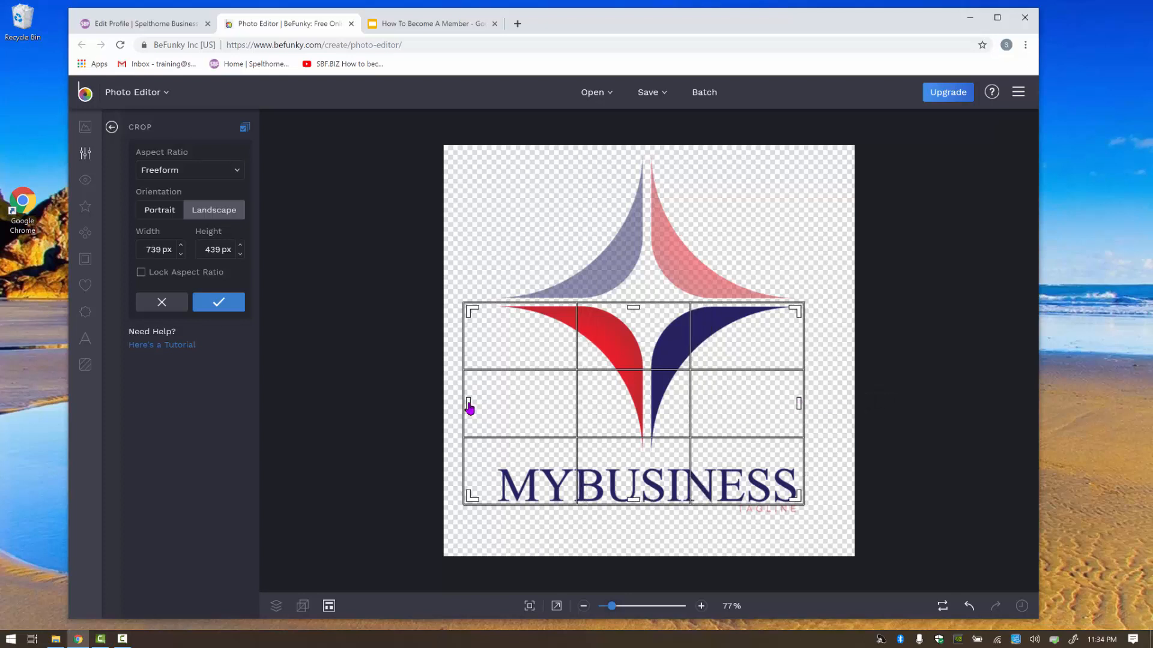
left_click_drag(468, 404, 498, 413)
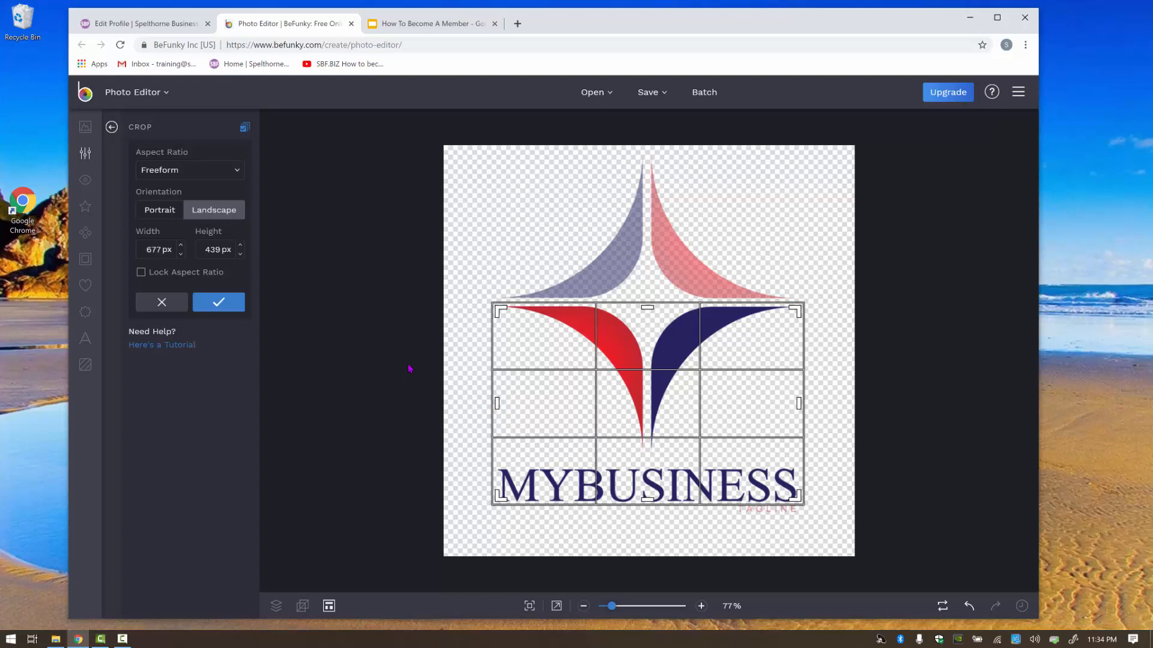
left_click(219, 305)
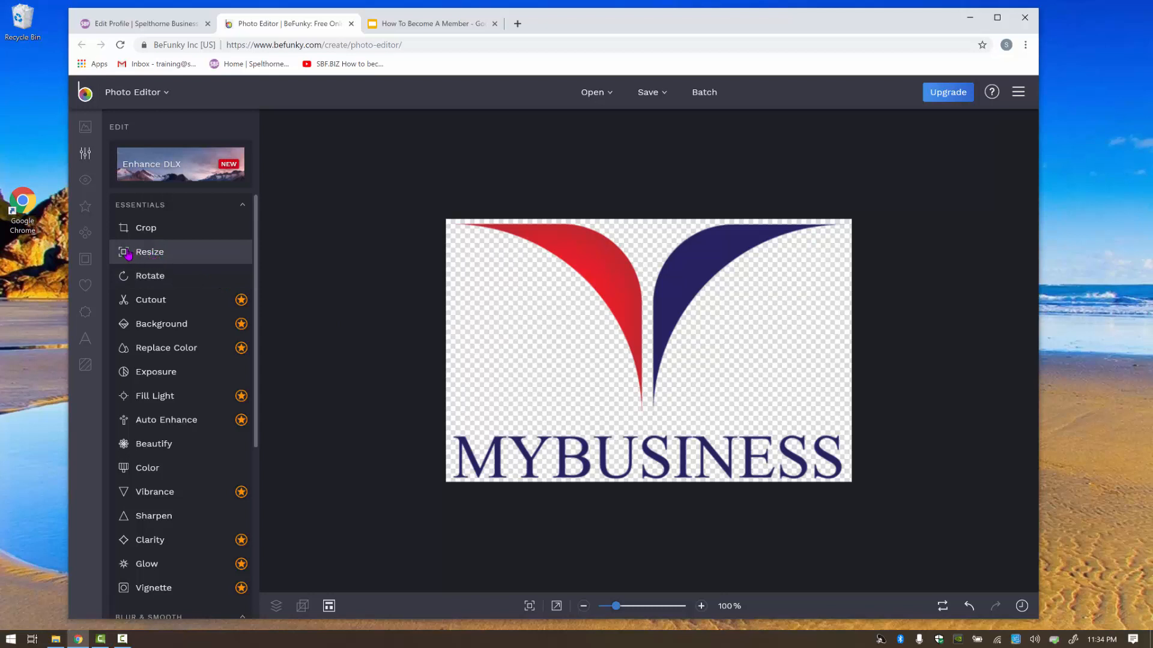
Resize the cropped logo to height 200 px (308 × 200) with aspect ratio locked.
left_click(151, 255)
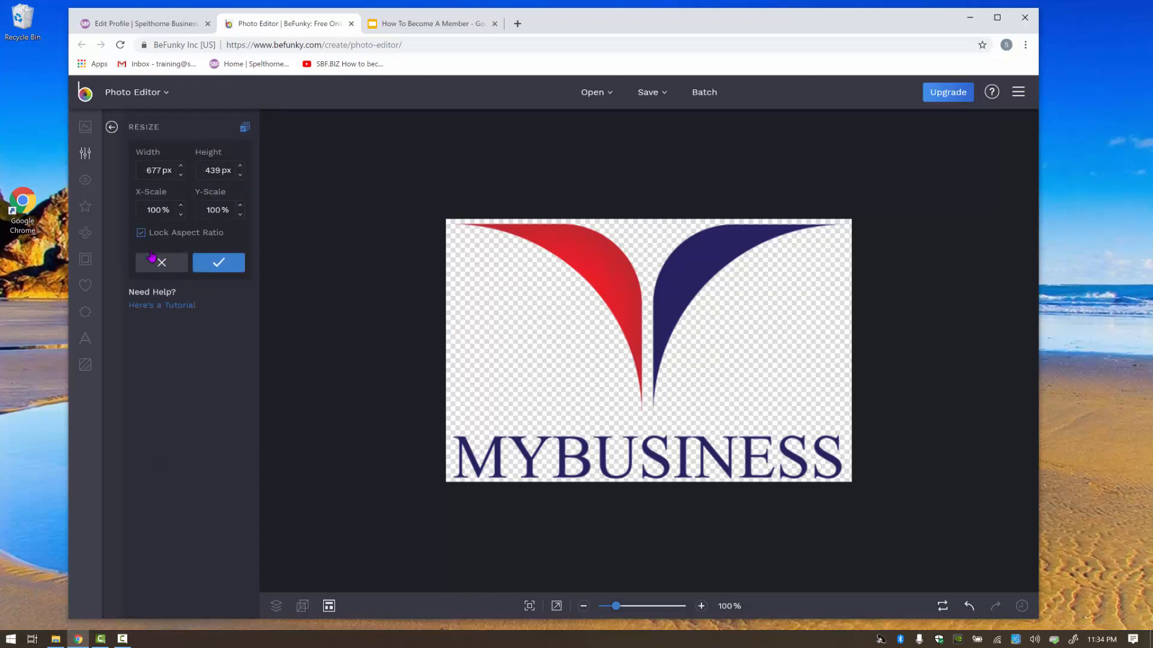
left_click(203, 169)
type("200")
left_click(185, 350)
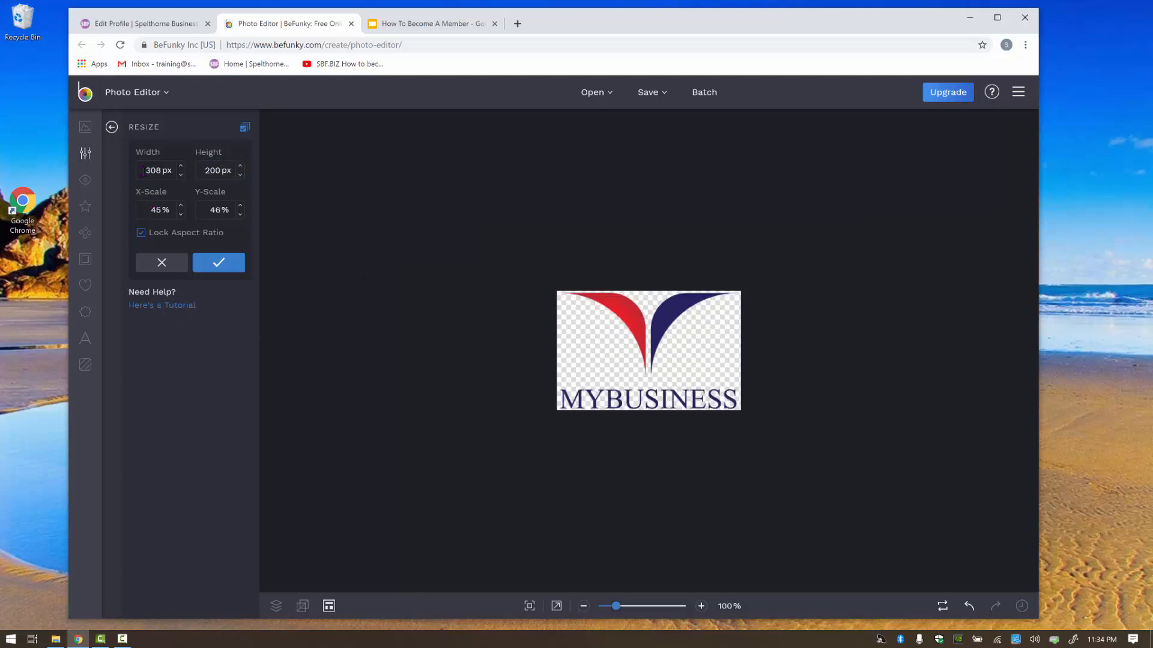
left_click(220, 266)
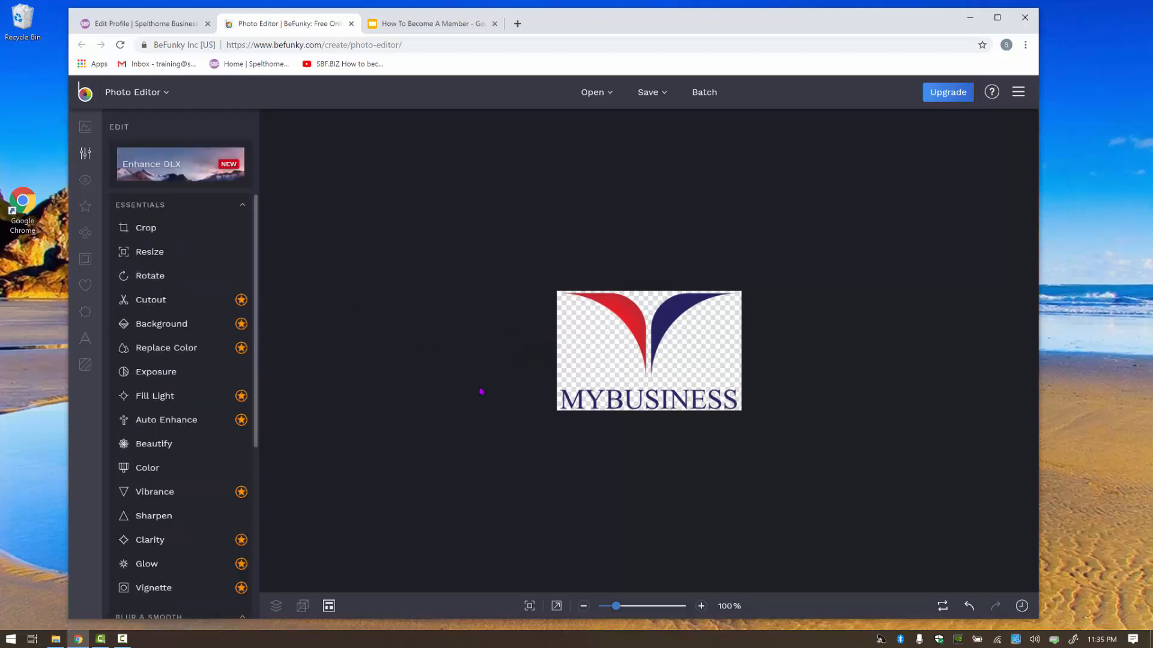
Save the logo to the computer as JPG businessLogo1.jpg and close the BeFunky tab.
left_click(649, 98)
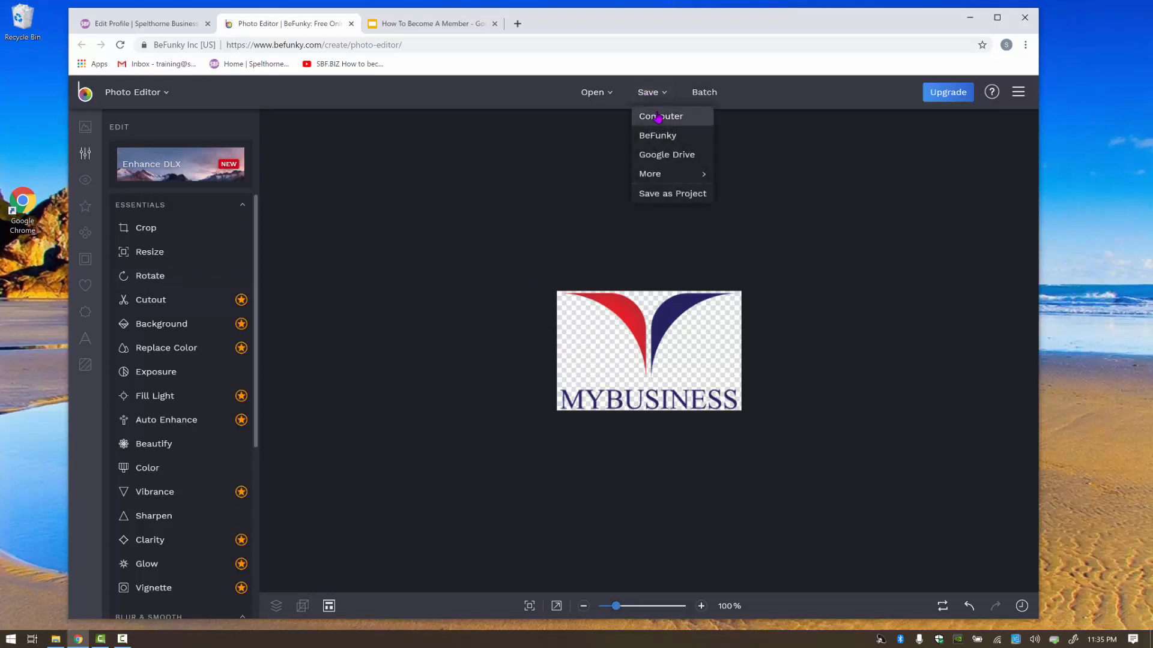
left_click(658, 116)
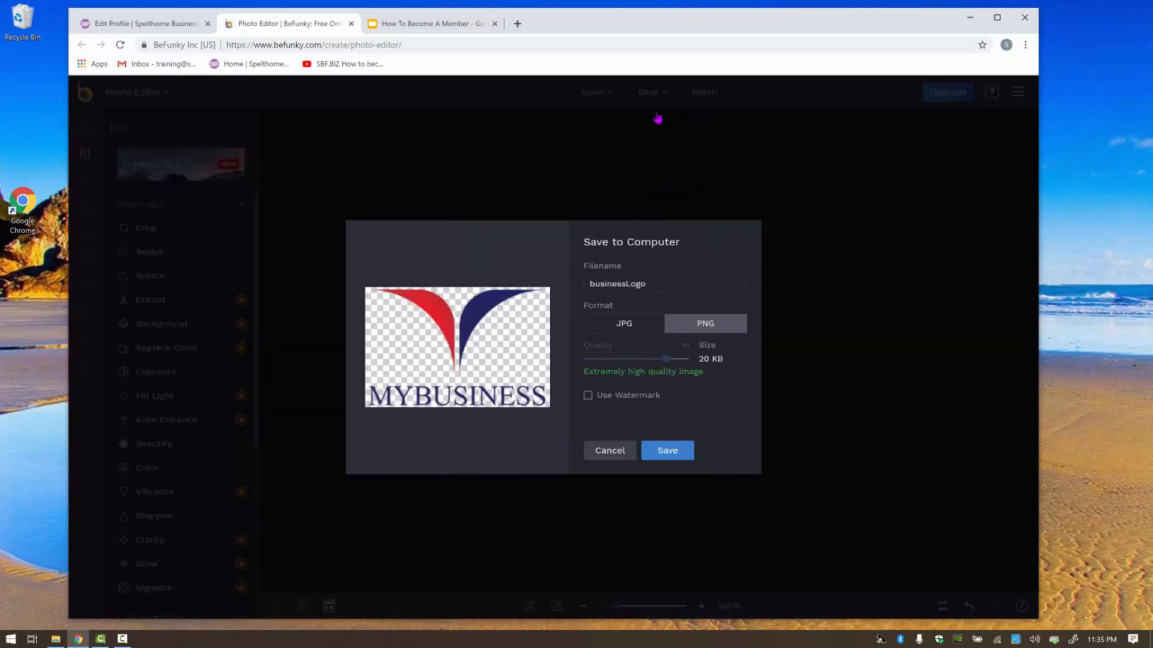
left_click(624, 328)
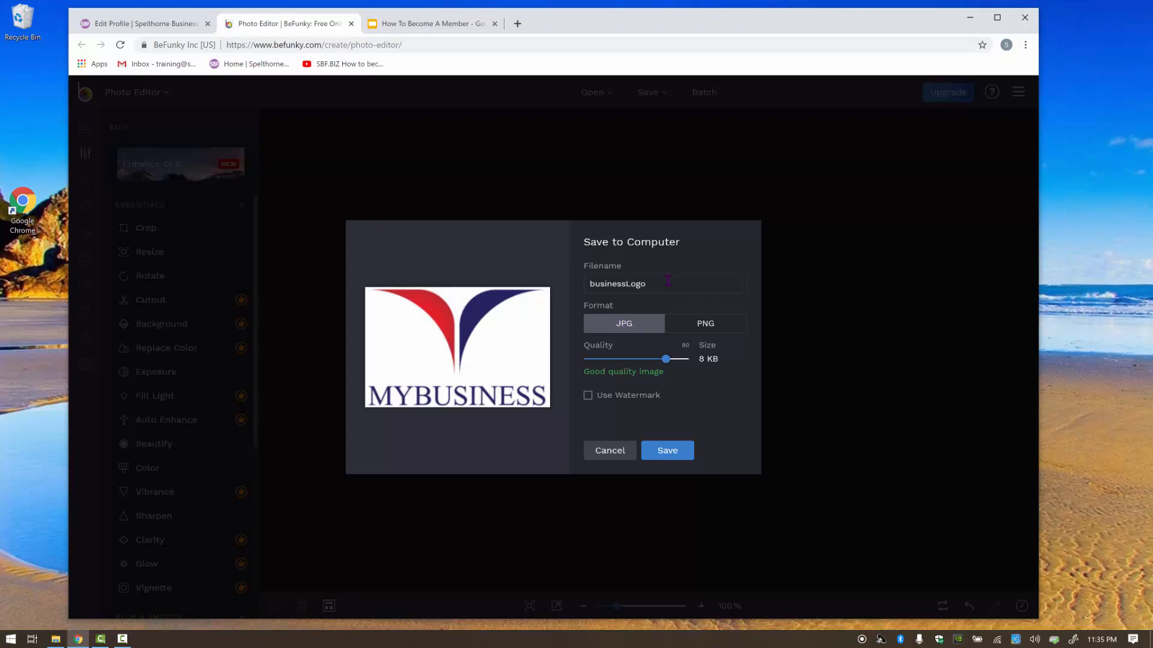
left_click(668, 280)
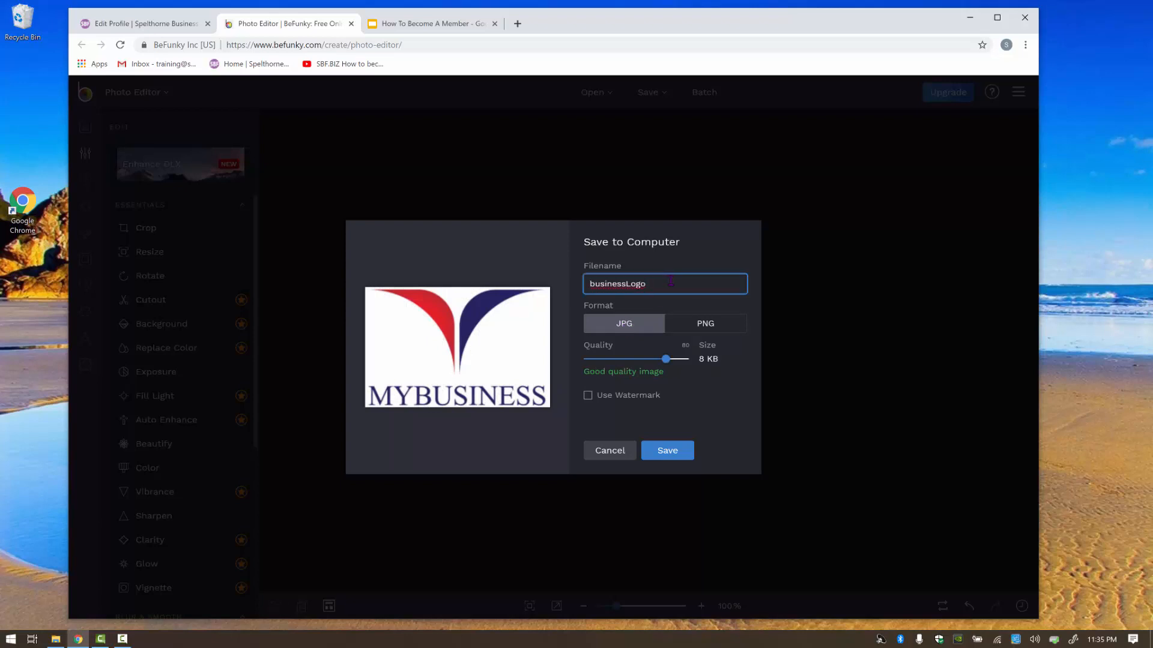
left_click(667, 453)
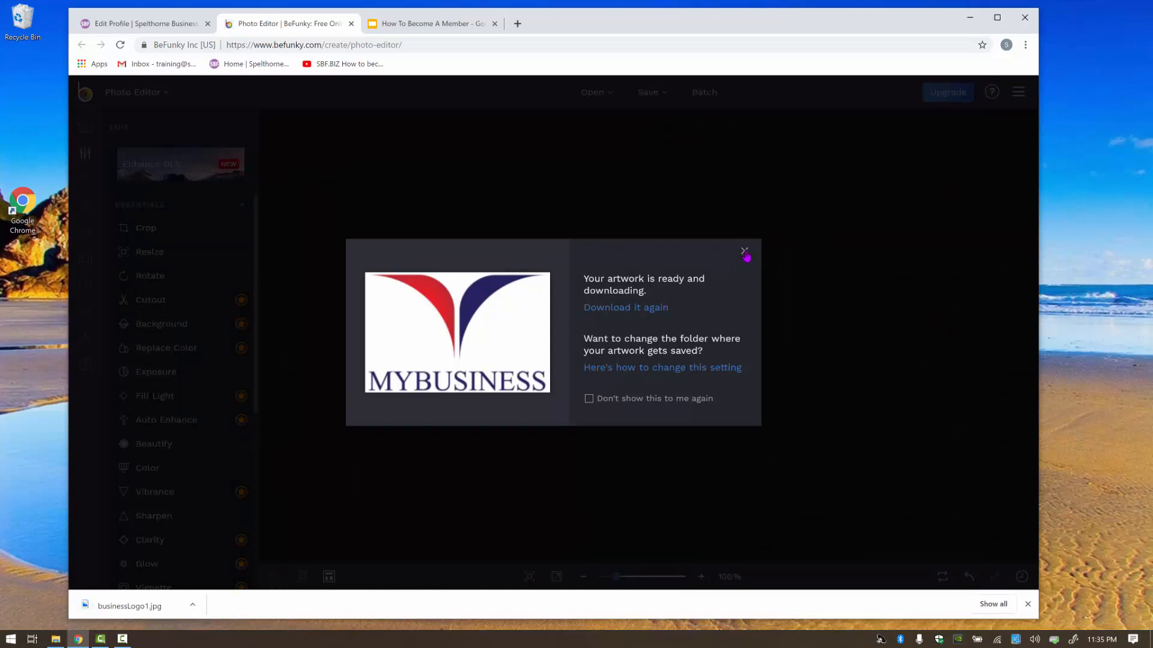
left_click(745, 251)
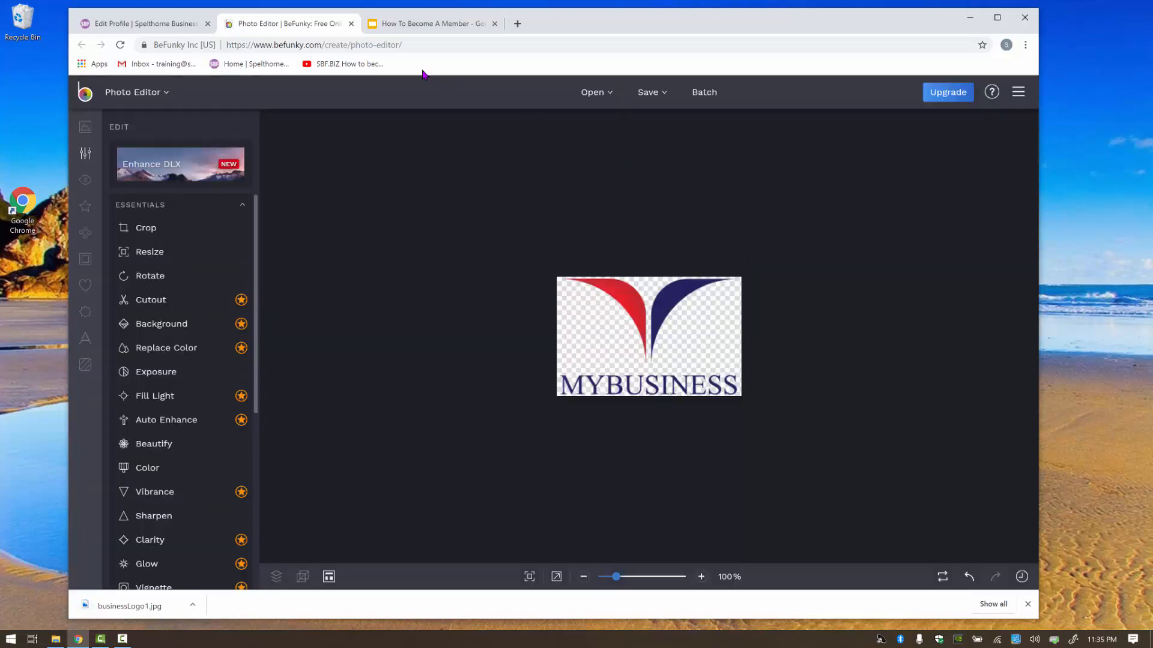
left_click(351, 24)
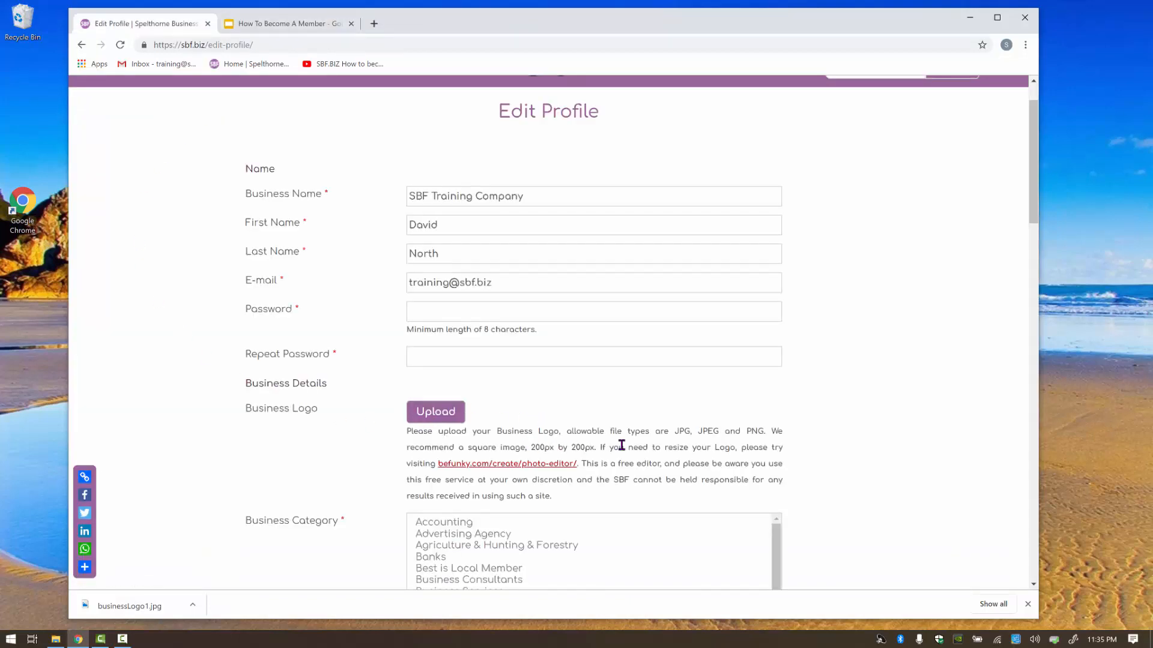
Upload businessLogo1.jpg from Downloads and select it for the Business Logo field.
left_click(429, 413)
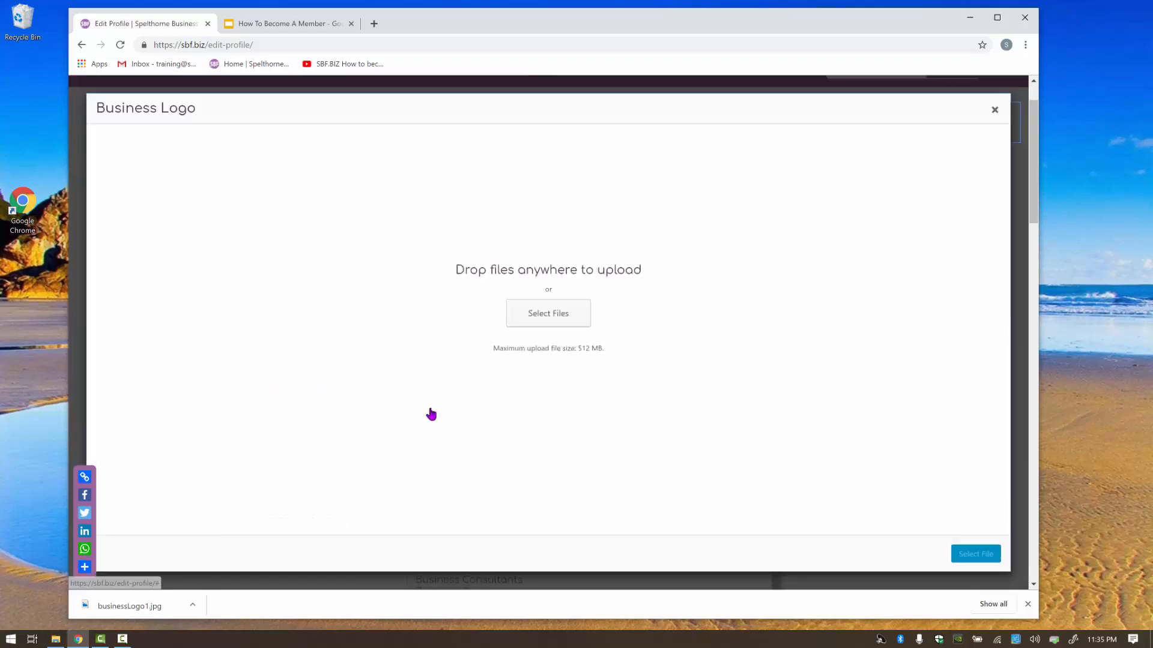
left_click(541, 313)
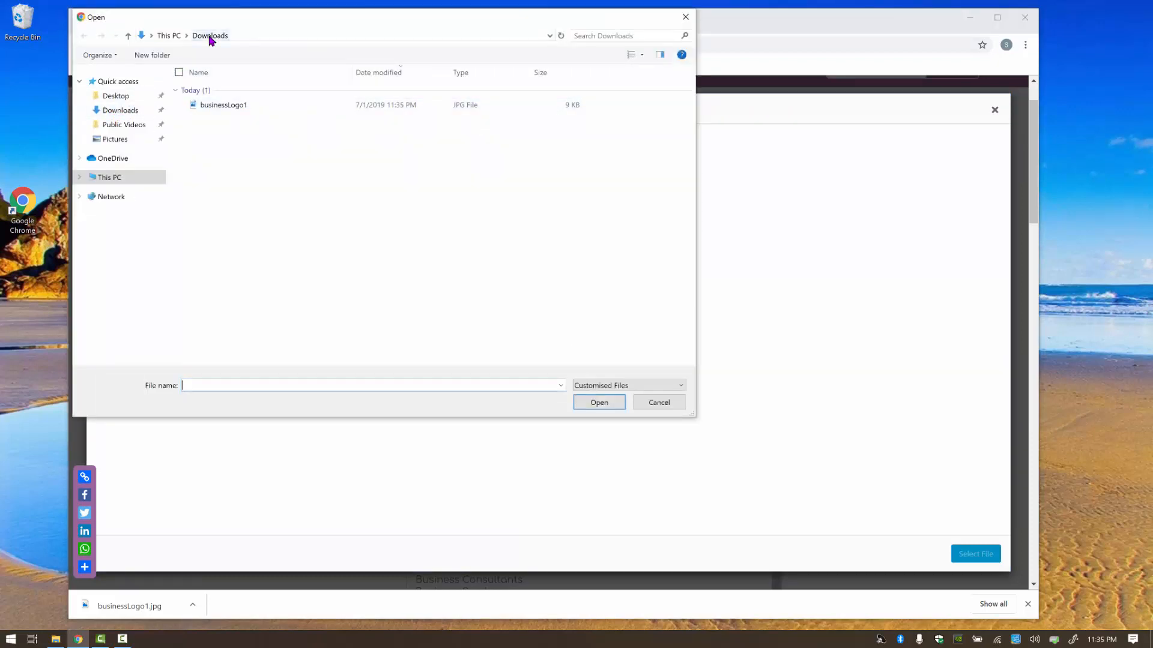
left_click(218, 110)
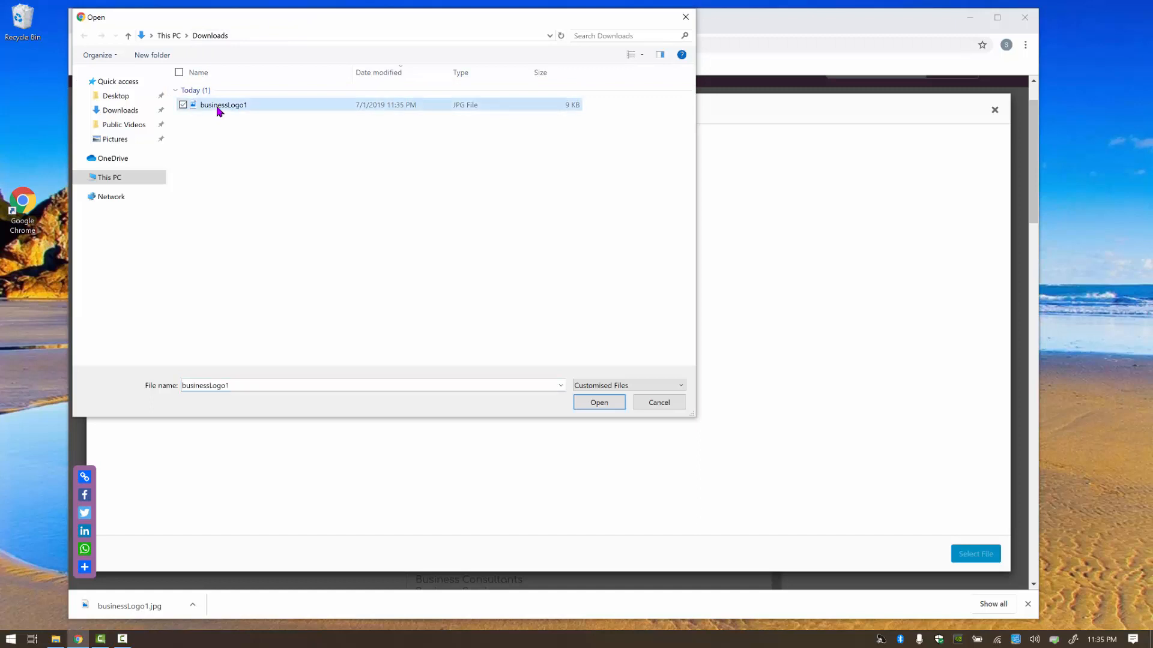
left_click(602, 403)
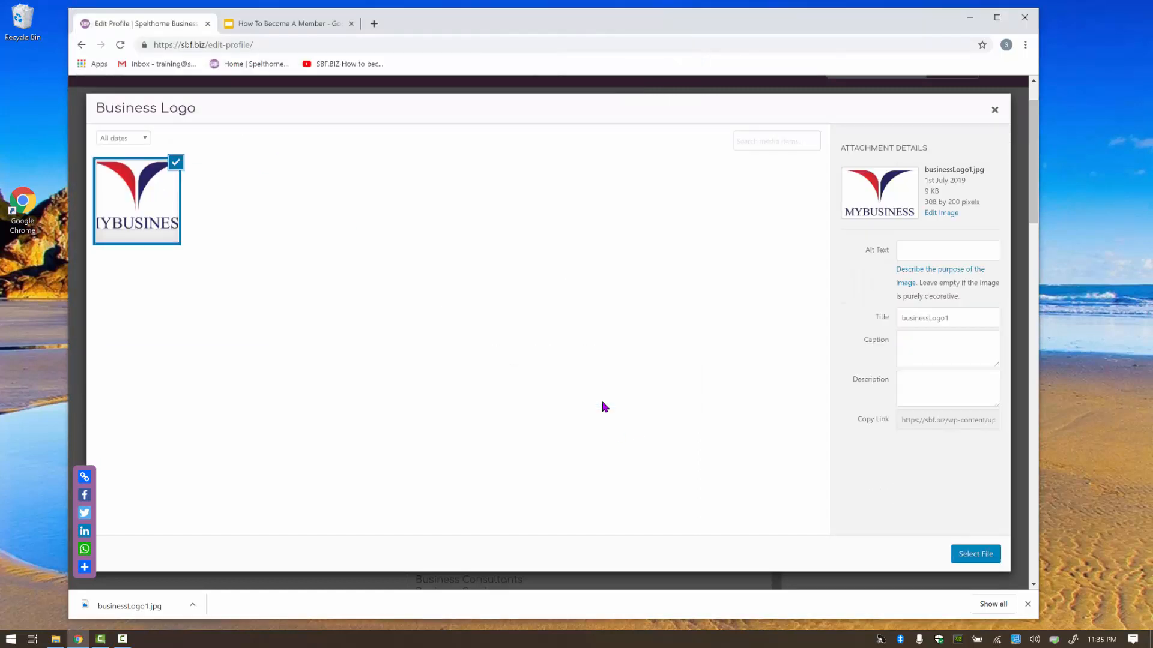
left_click(967, 555)
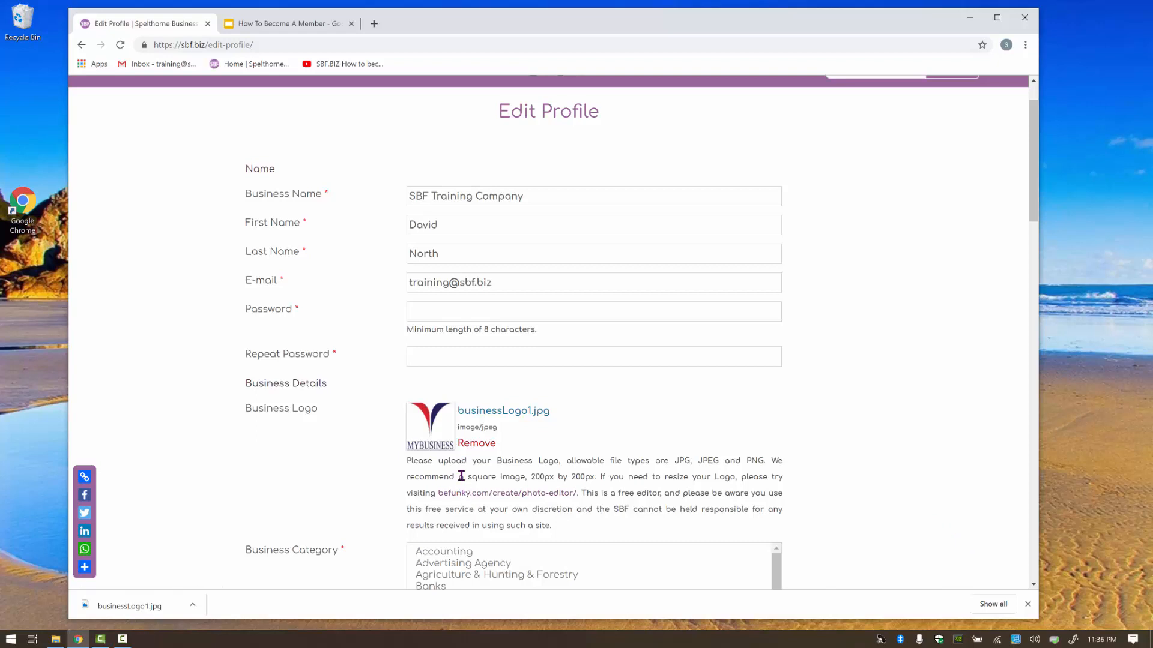
Multi-select Business Services, Business Support and Financial & Legal in the Business Category list.
scroll(461, 476, "down", 3)
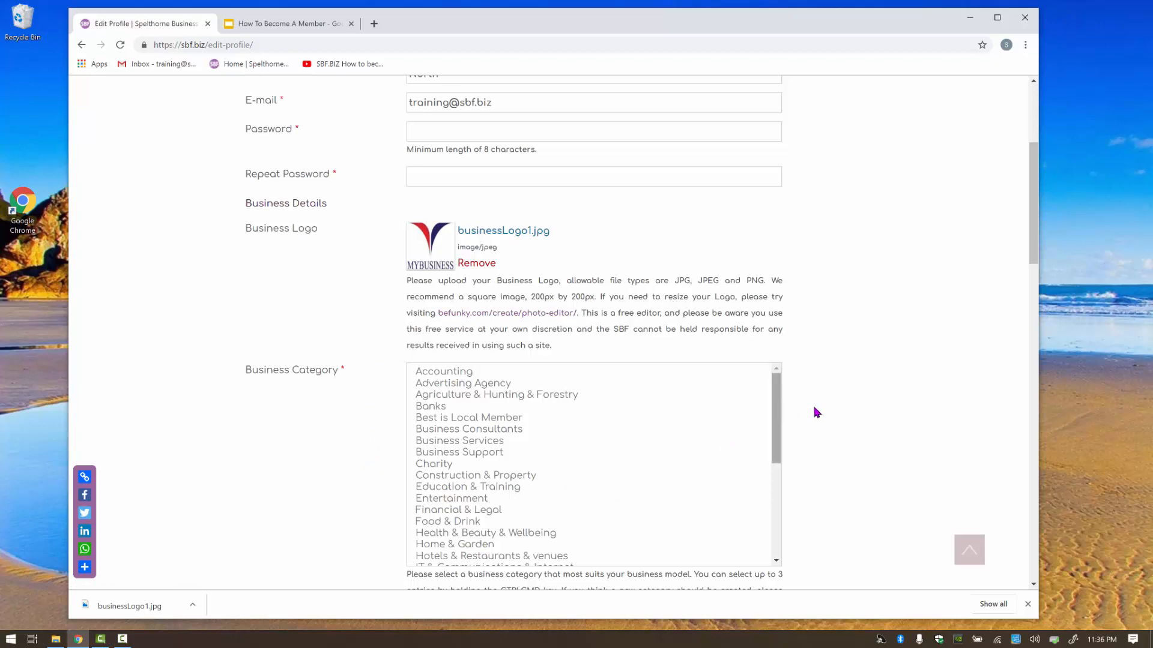
scroll(817, 413, "down", 1)
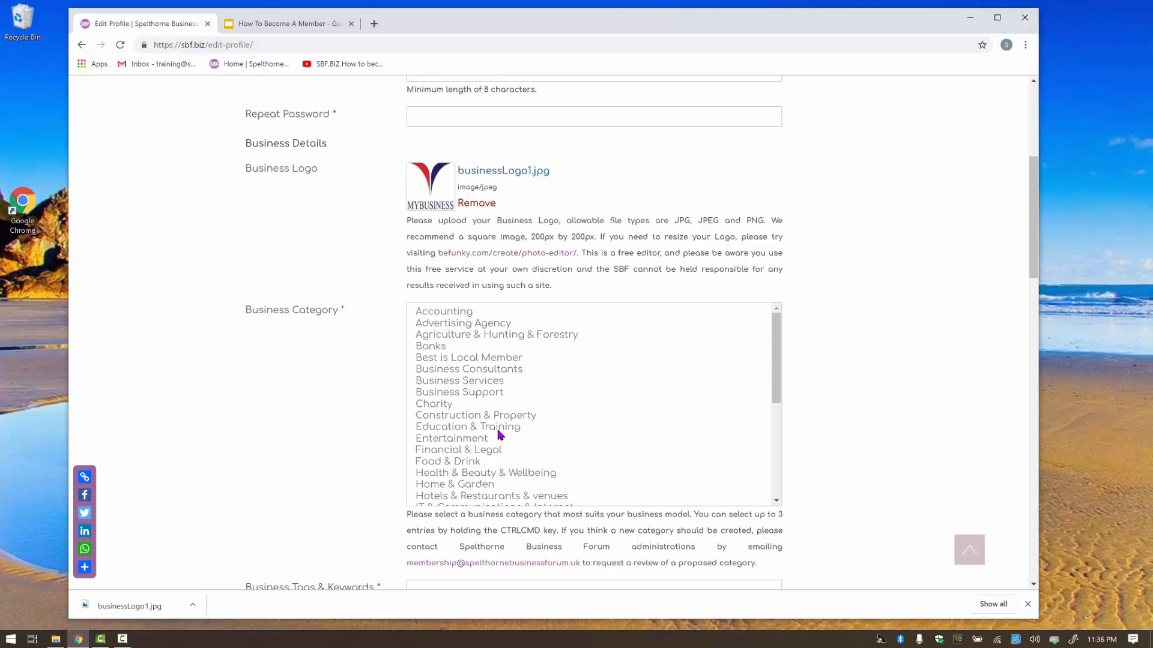
left_click(466, 382)
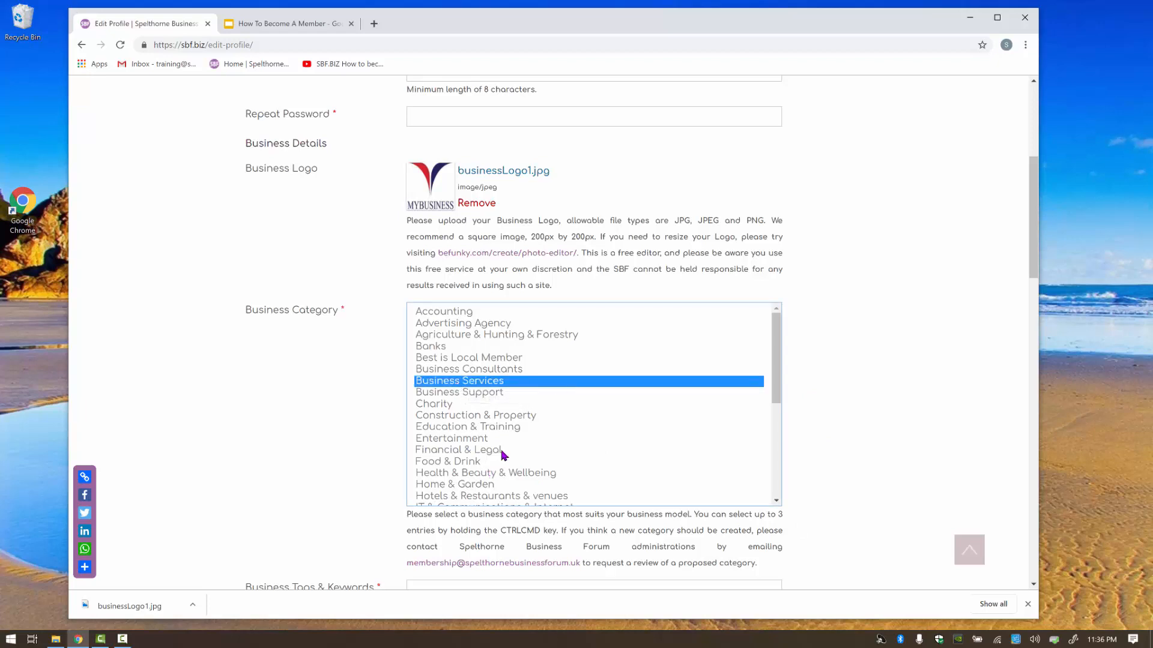
left_click(476, 395, "ctrl")
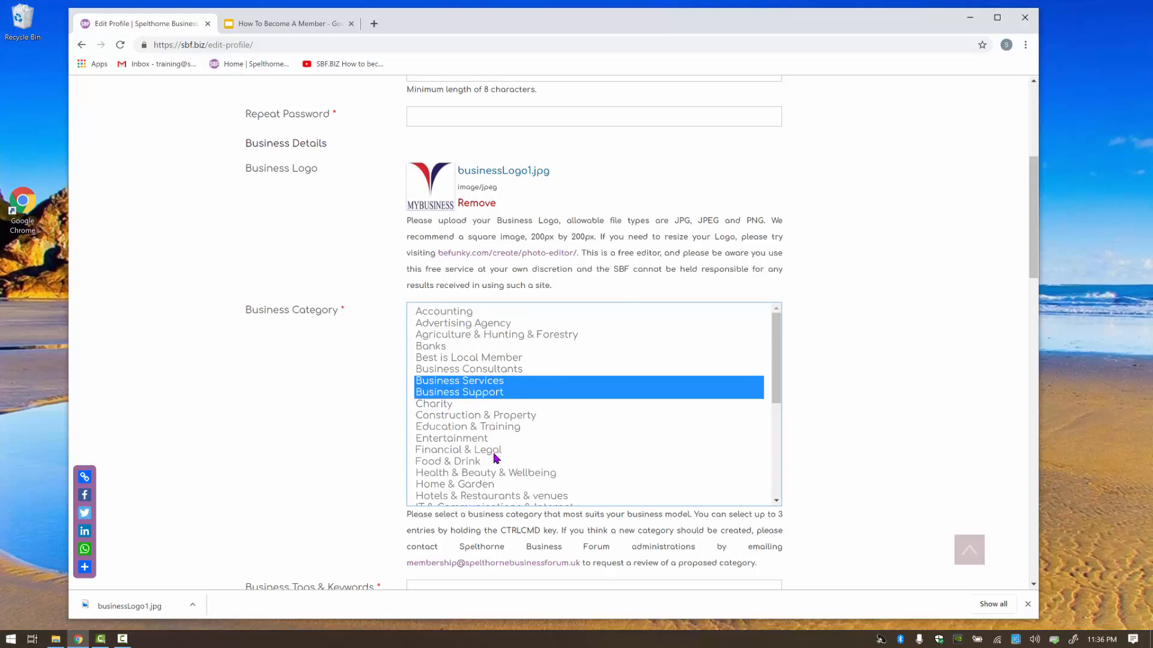
left_click(462, 451, "ctrl")
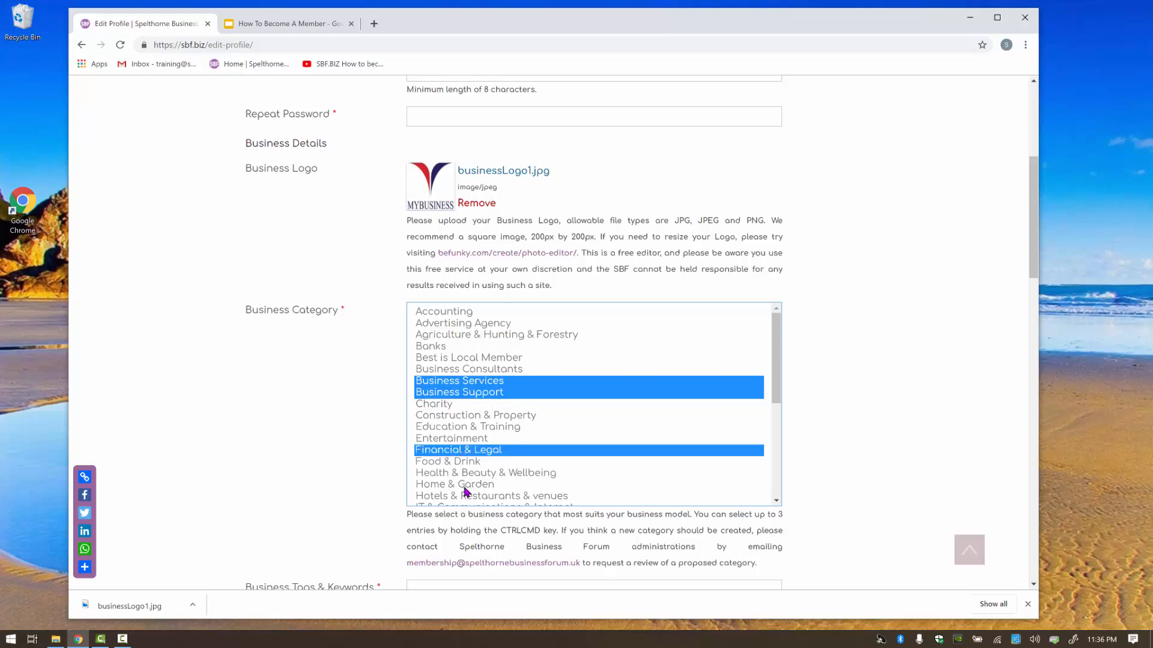
left_click_drag(779, 379, 775, 482)
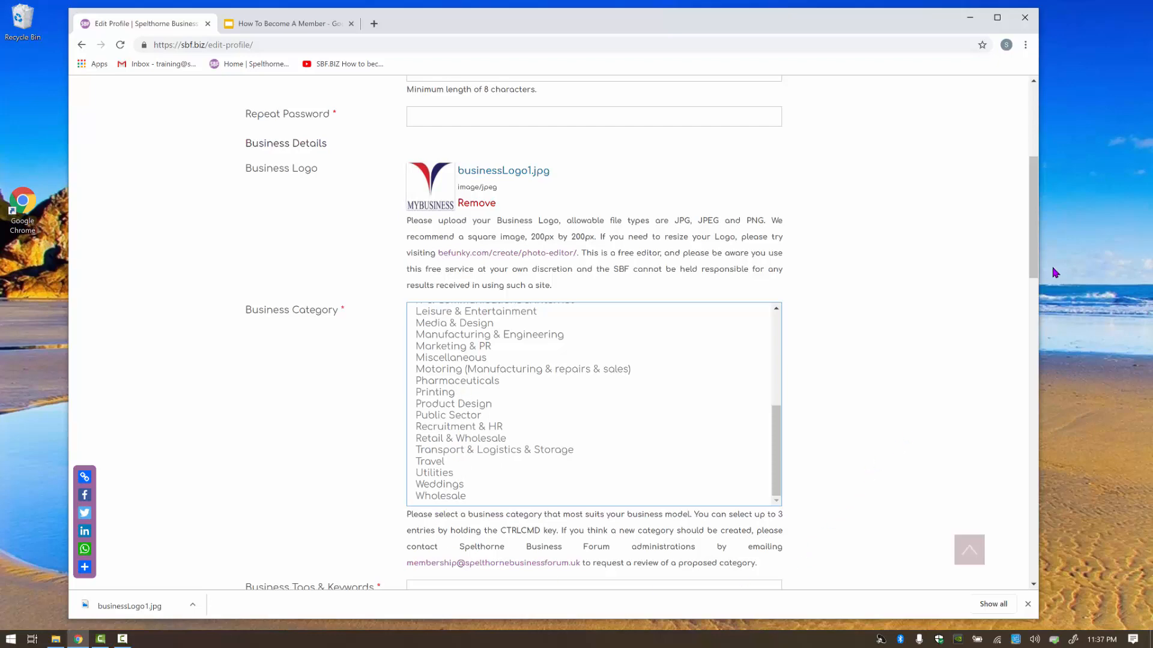
left_click_drag(1033, 266, 1045, 325)
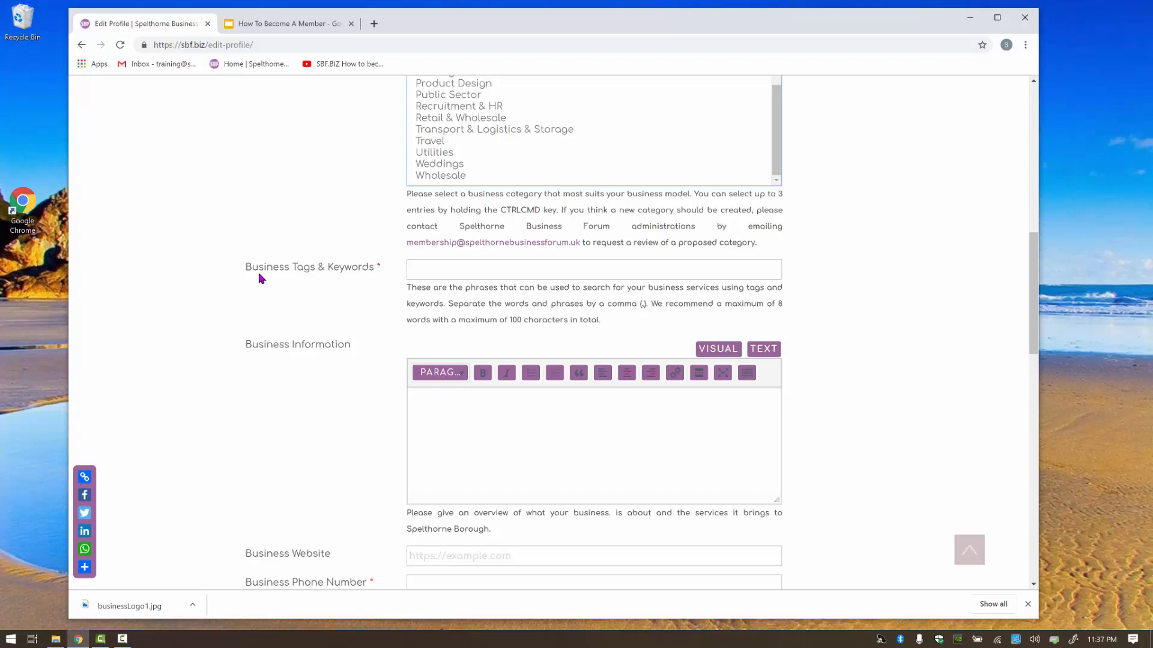
Autofill Business Tags & Keywords with 'Wedding Video Specialist, Remote Control Support'.
left_click(447, 269)
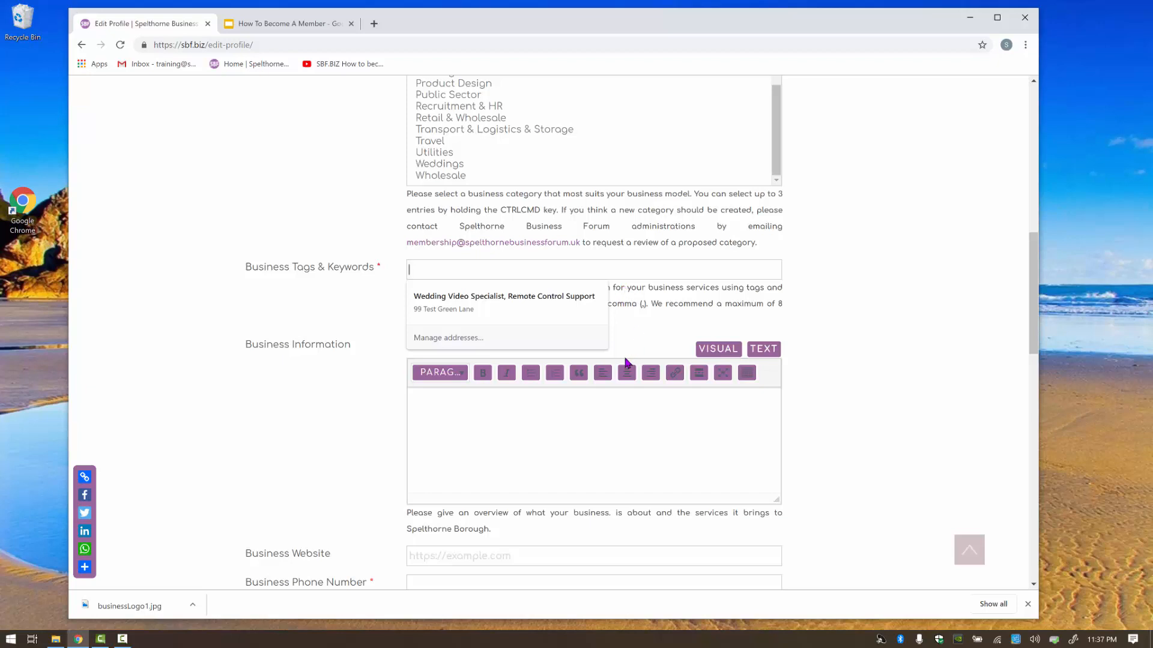
left_click(471, 313)
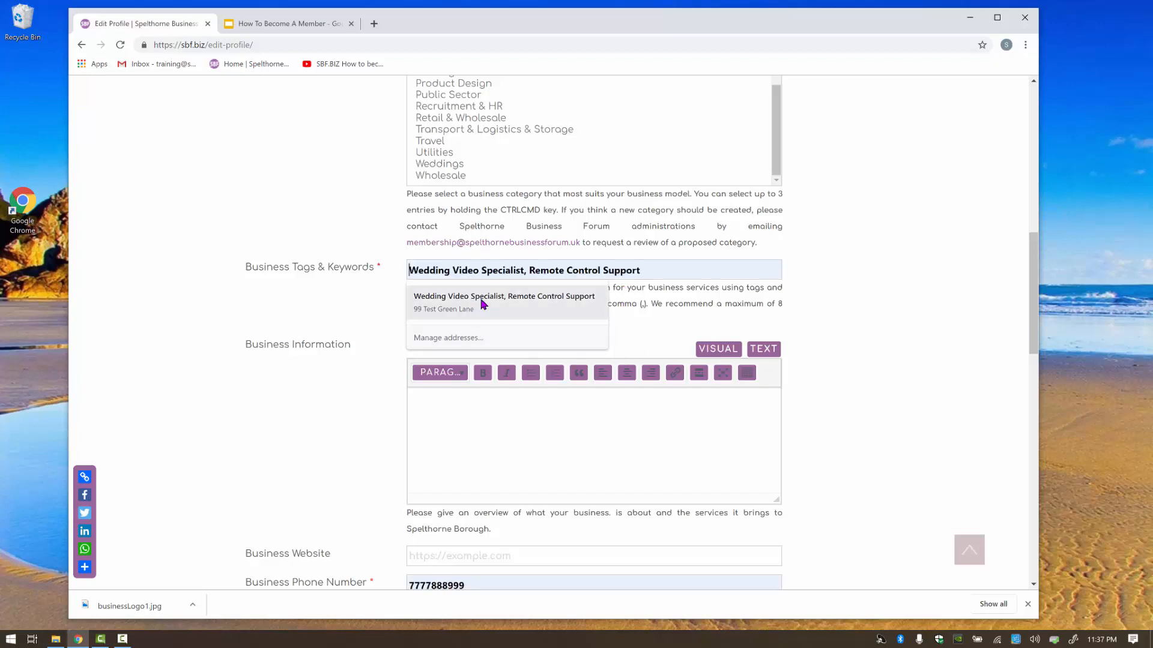
left_click(479, 301)
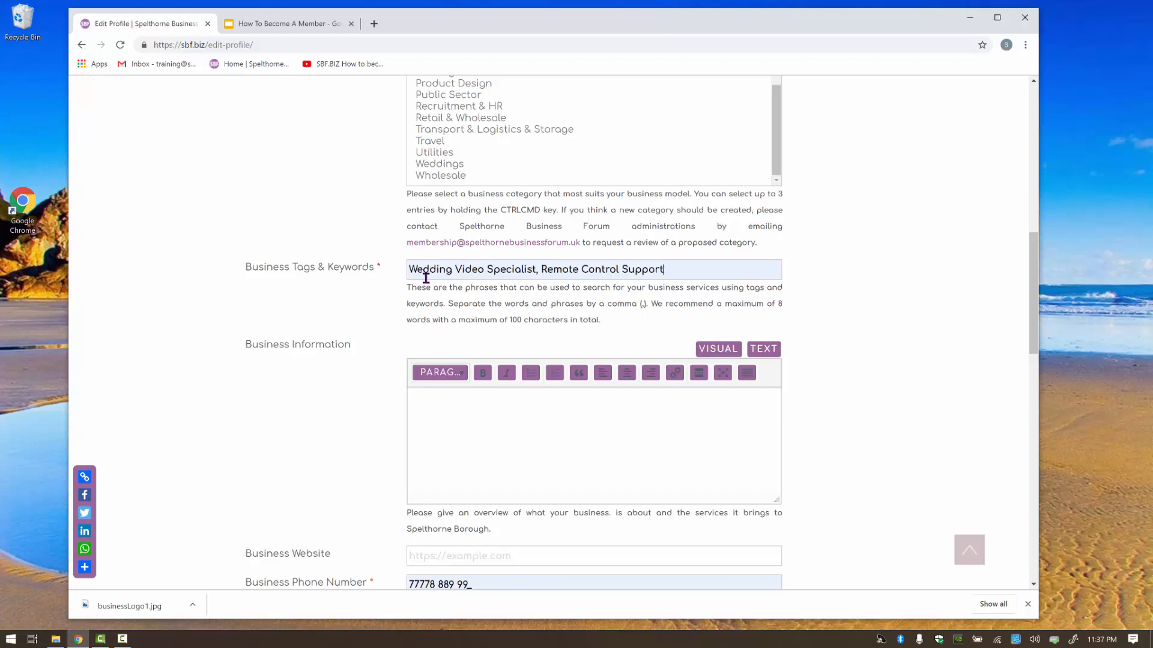
left_click(542, 271)
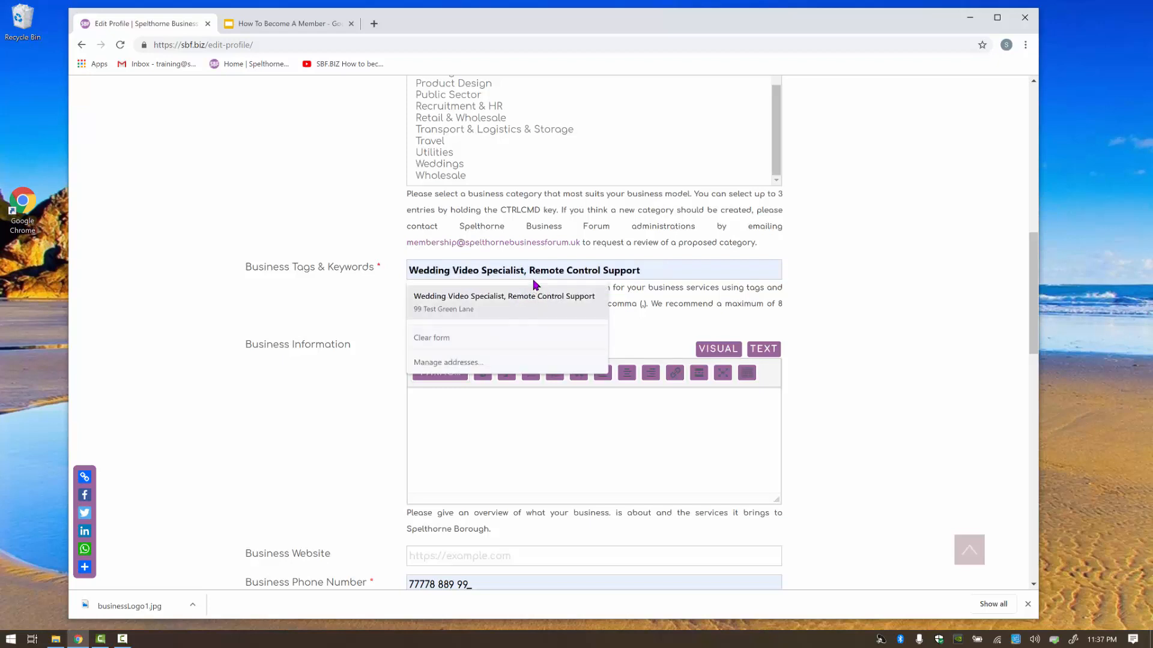
left_click(658, 324)
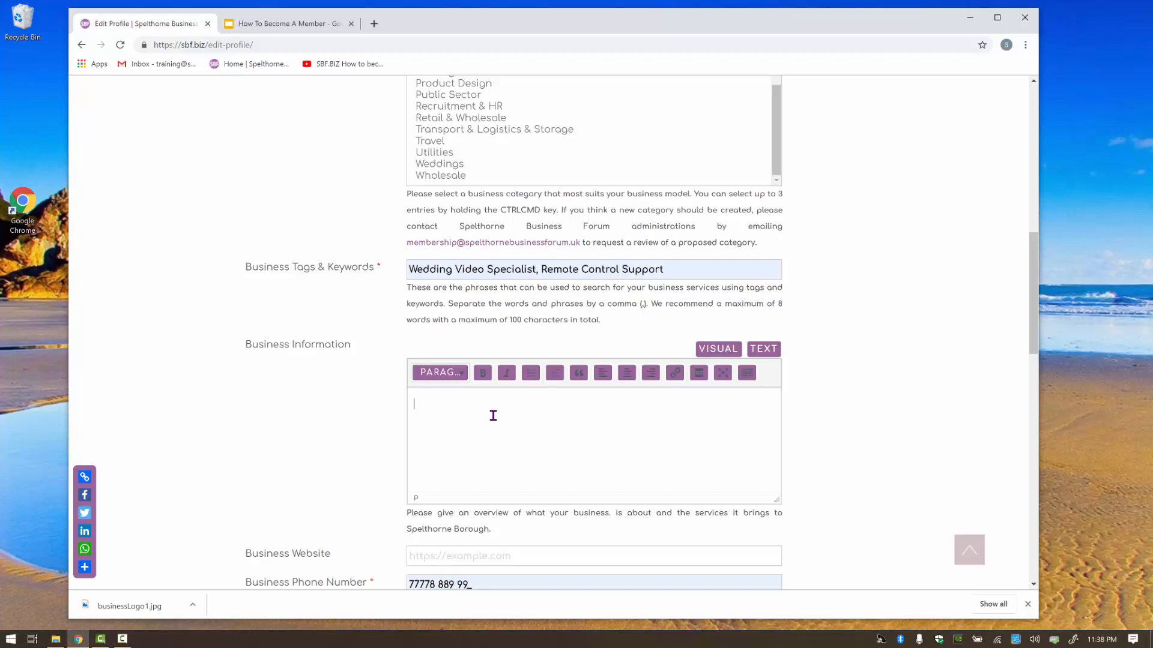
Write 'This is an example of some words.' into the Business Information editor.
left_click(493, 415)
type("This is an example of some words.")
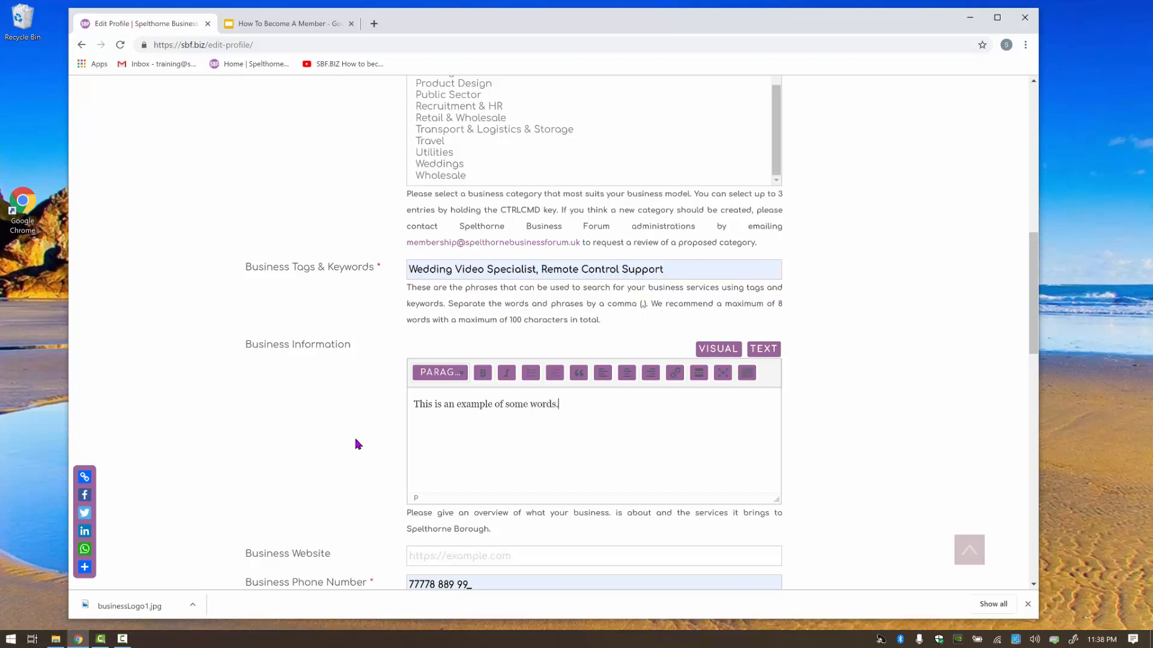
left_click(455, 378)
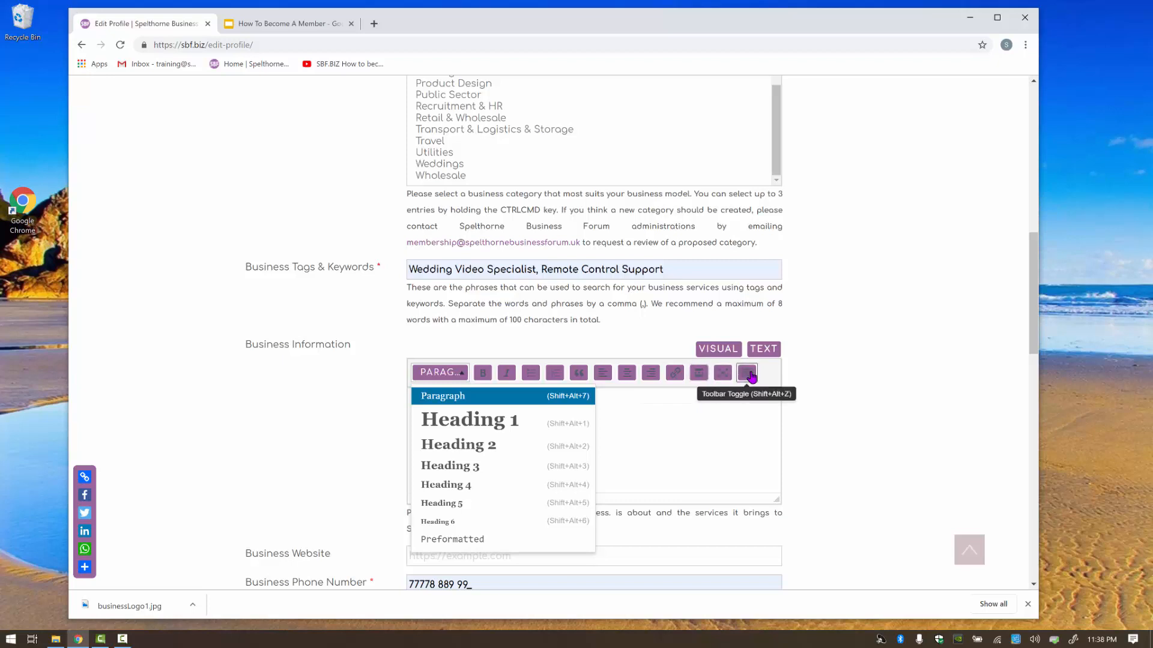
left_click(705, 424)
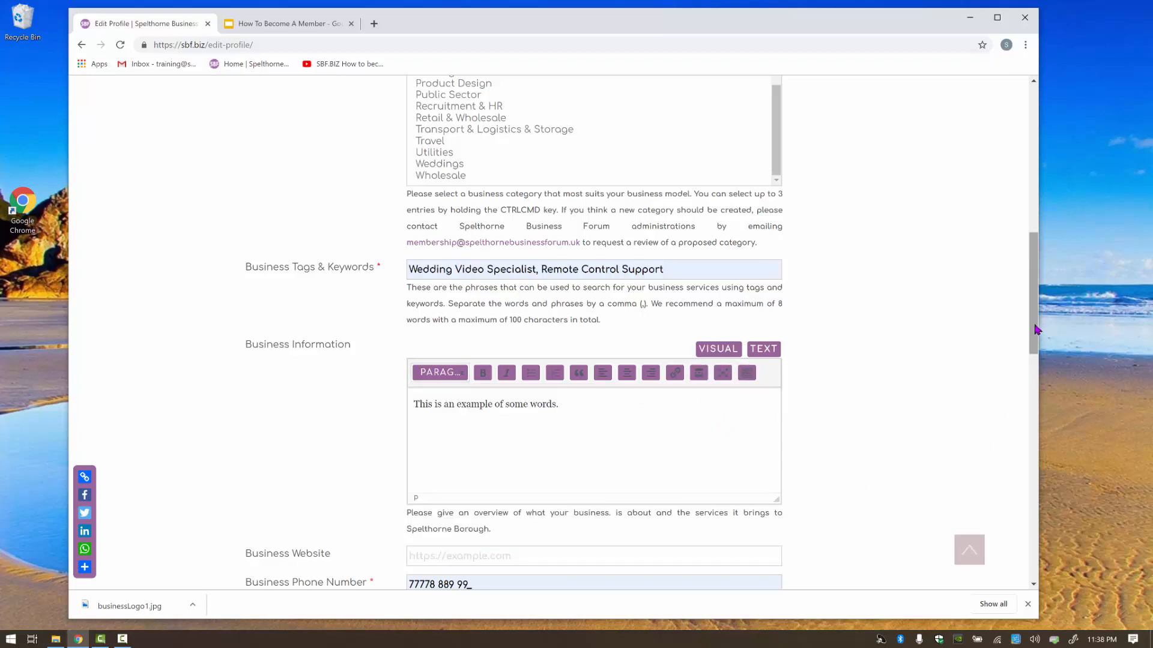
scroll(1034, 328, "down", 5)
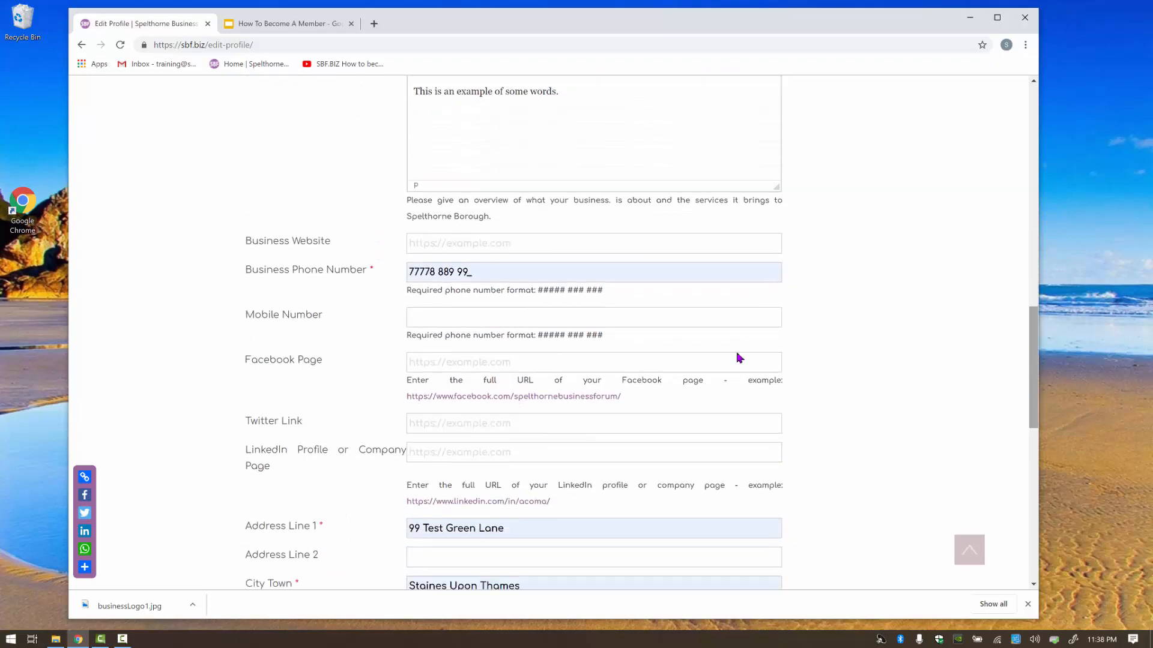
left_click(468, 251)
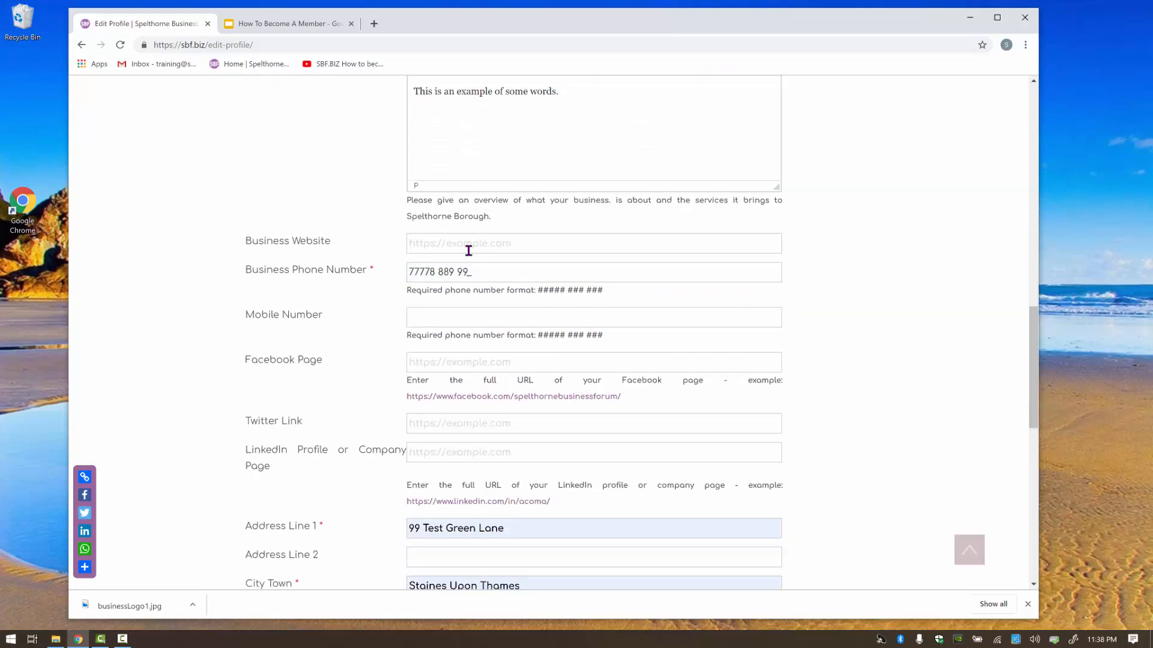
type("https://sbf.biz")
left_click_drag(503, 272, 394, 273)
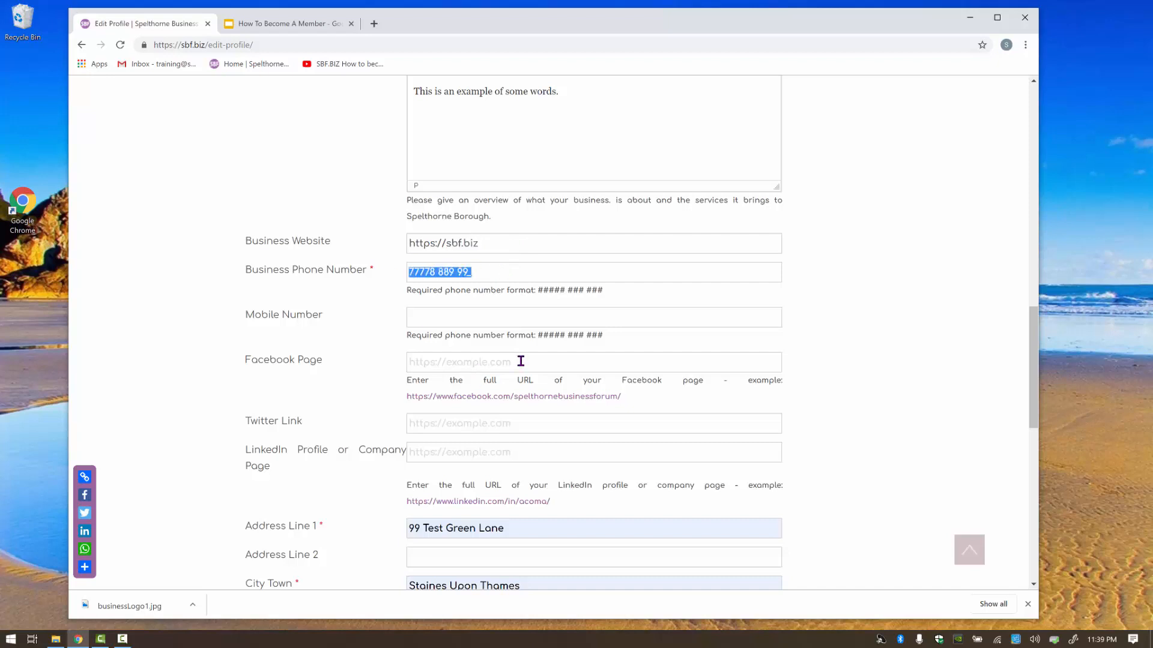
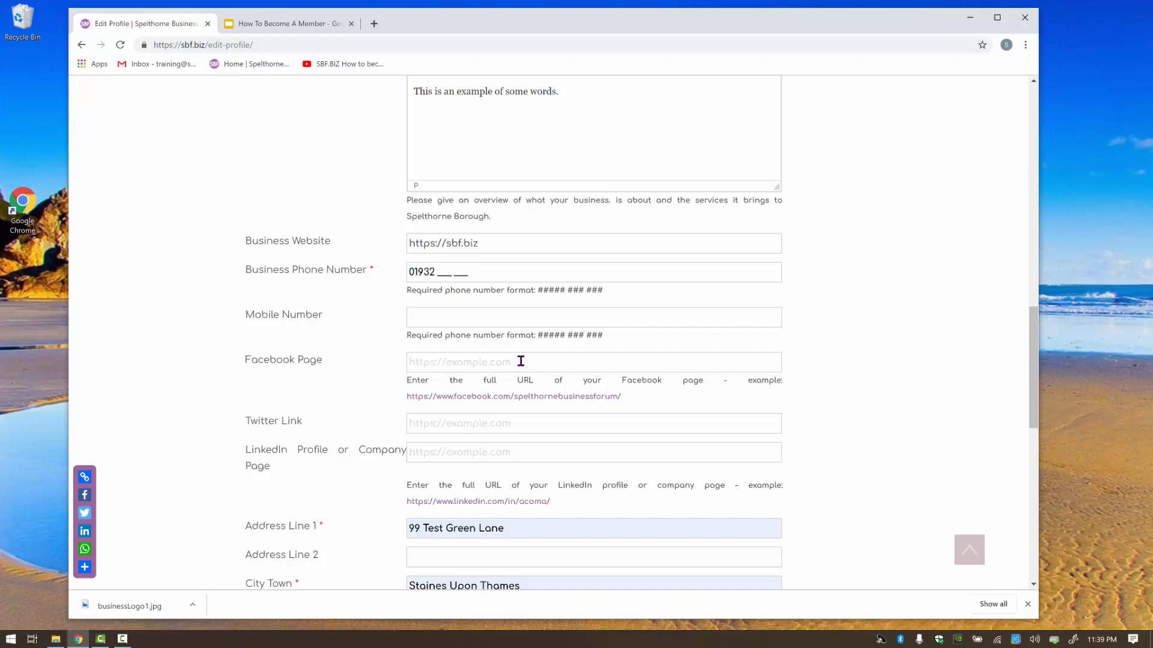
key("Tab")
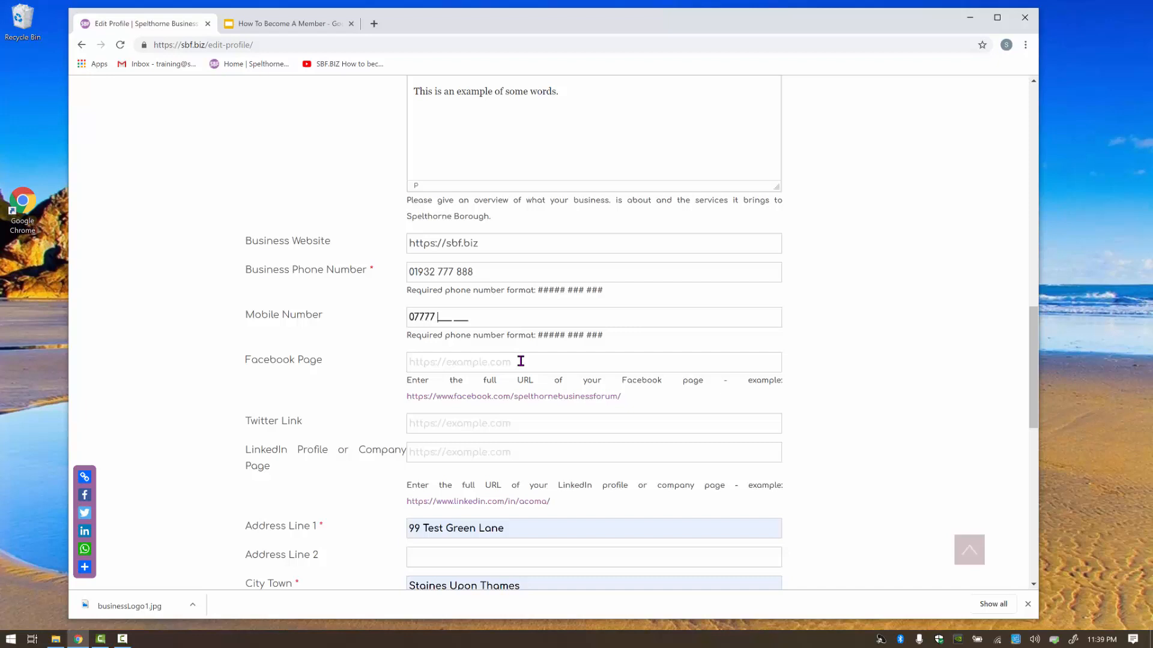
Check the Facebook, Twitter and LinkedIn fields, leaving them blank.
left_click(521, 361)
left_click(439, 422)
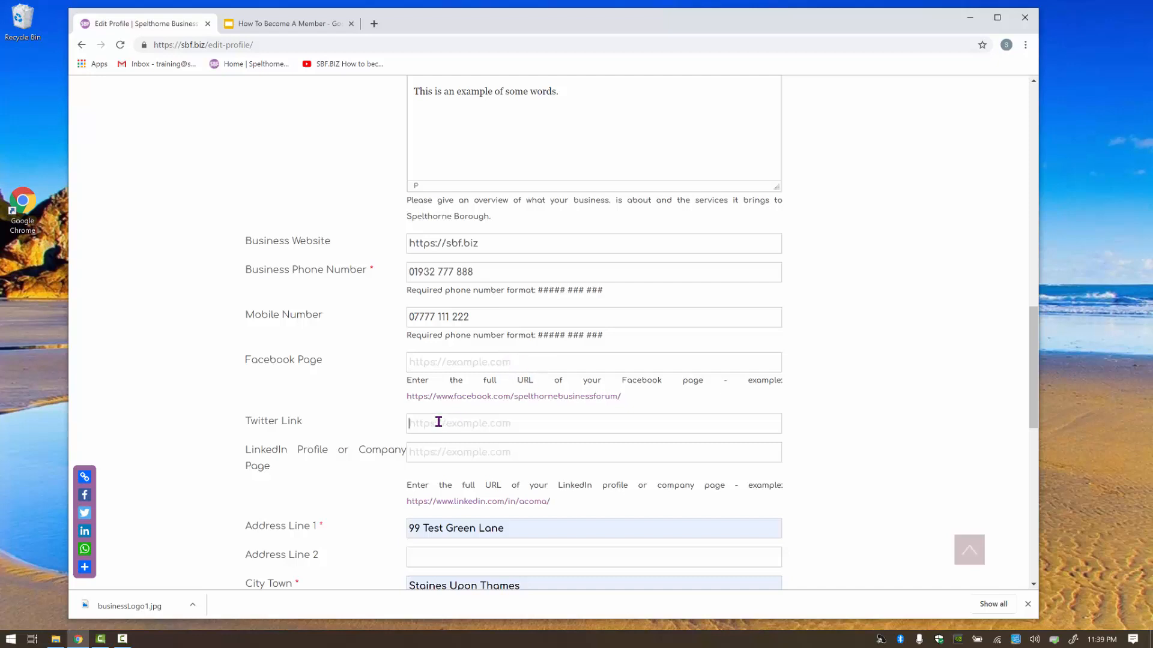
left_click(451, 450)
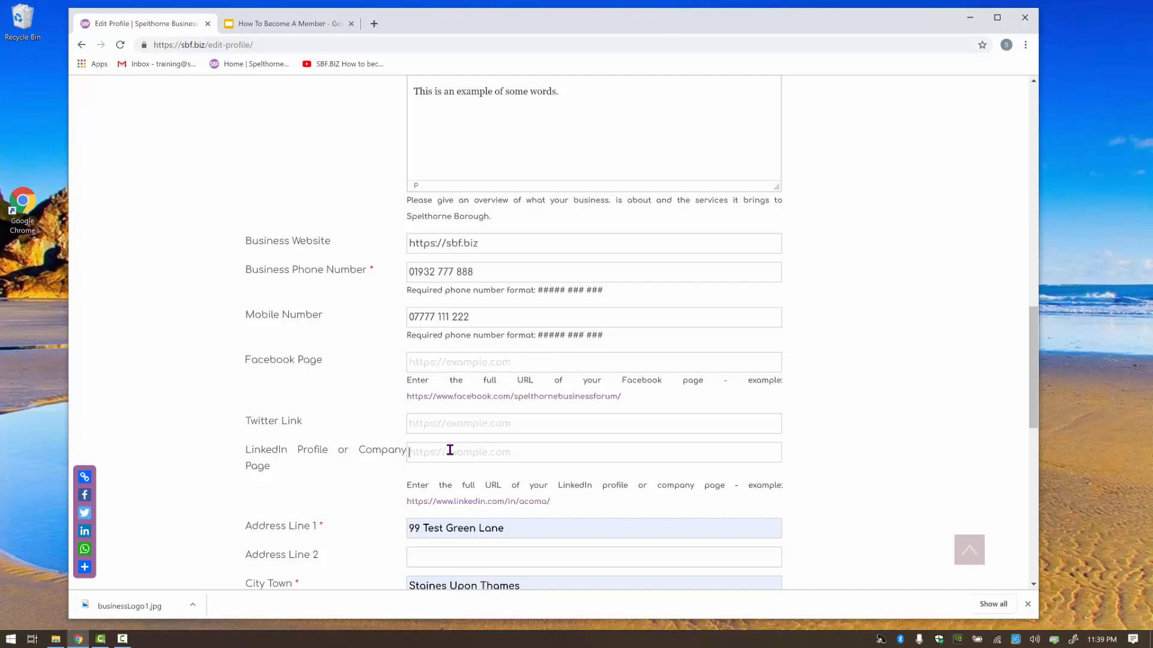
left_click(539, 365)
scroll(359, 557, "down", 4)
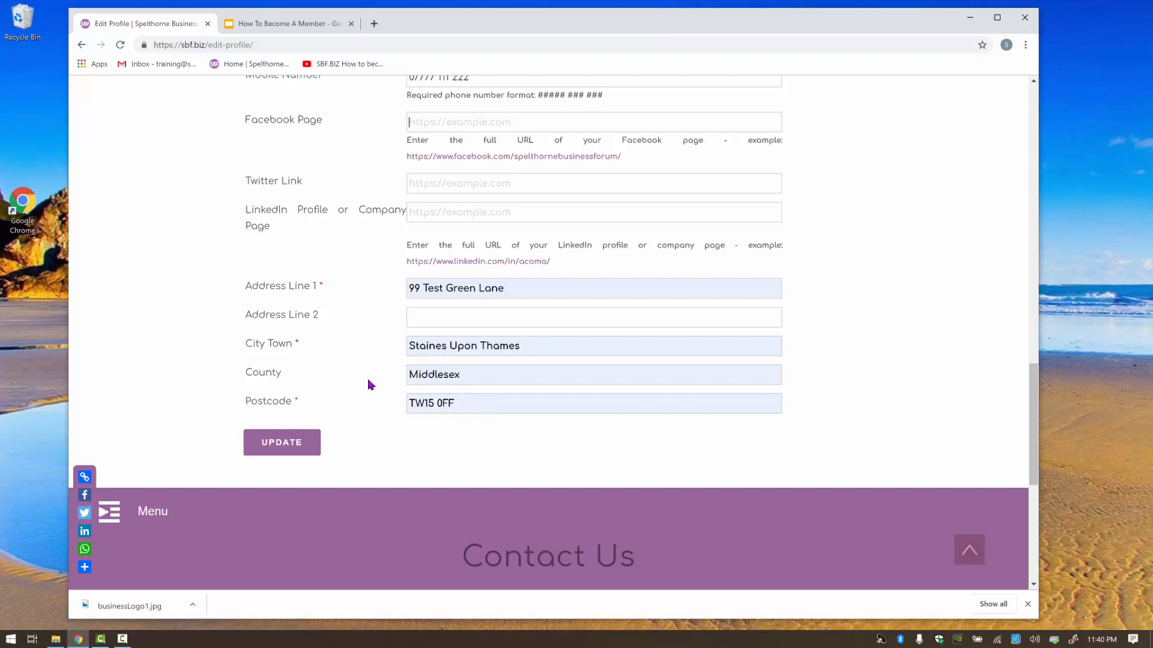
Submit the Edit Profile form with UPDATE and check for the success message at the top.
left_click(287, 445)
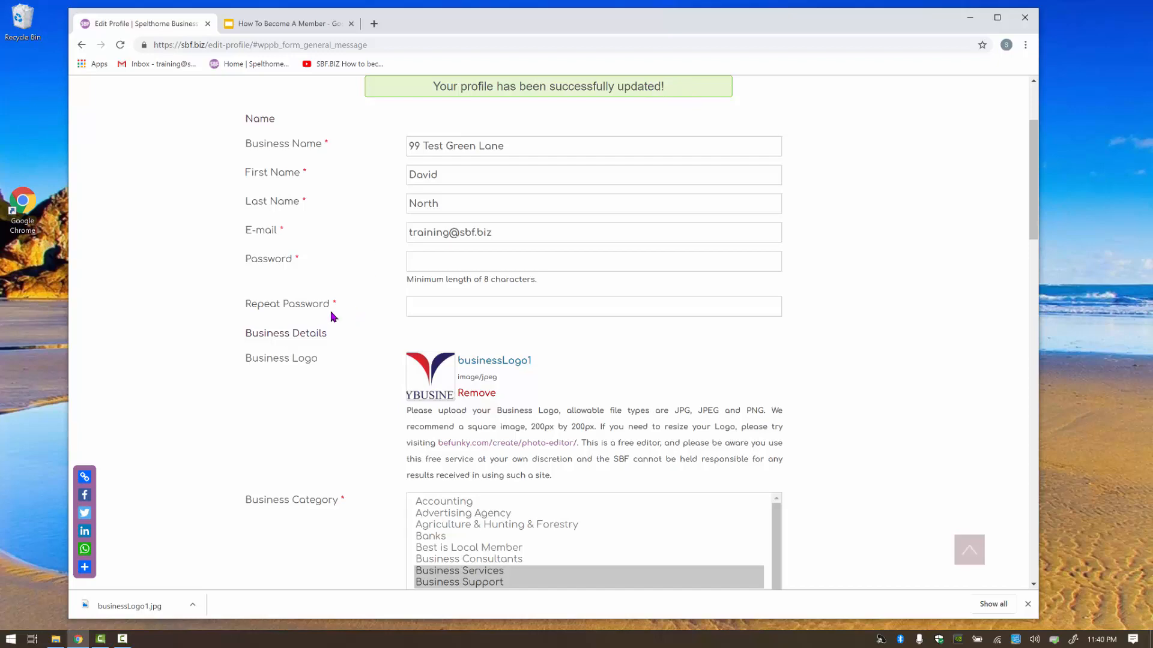
scroll(333, 313, "up", 3)
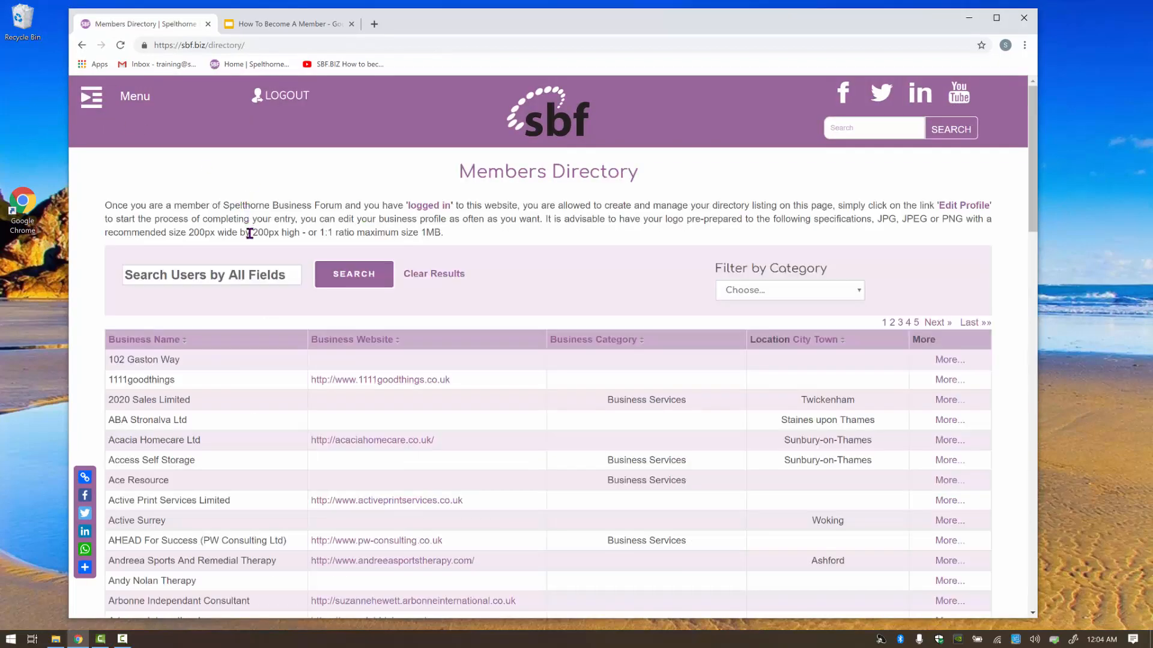
Search the Members Directory for 'sbf'.
left_click(192, 275)
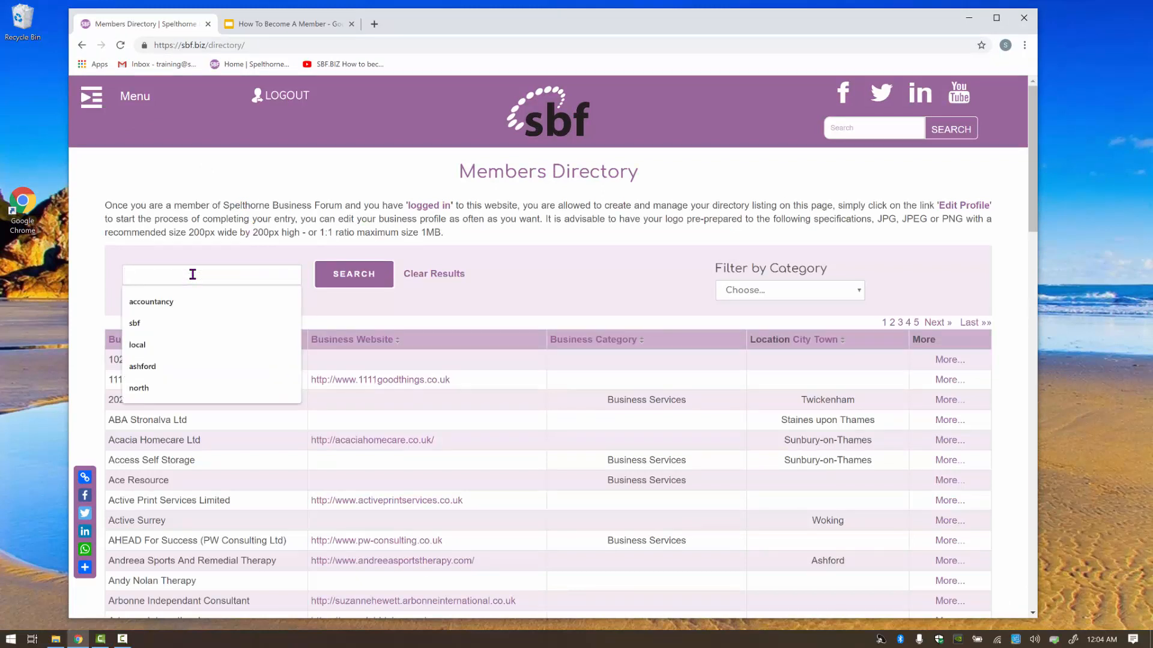
type("sbf")
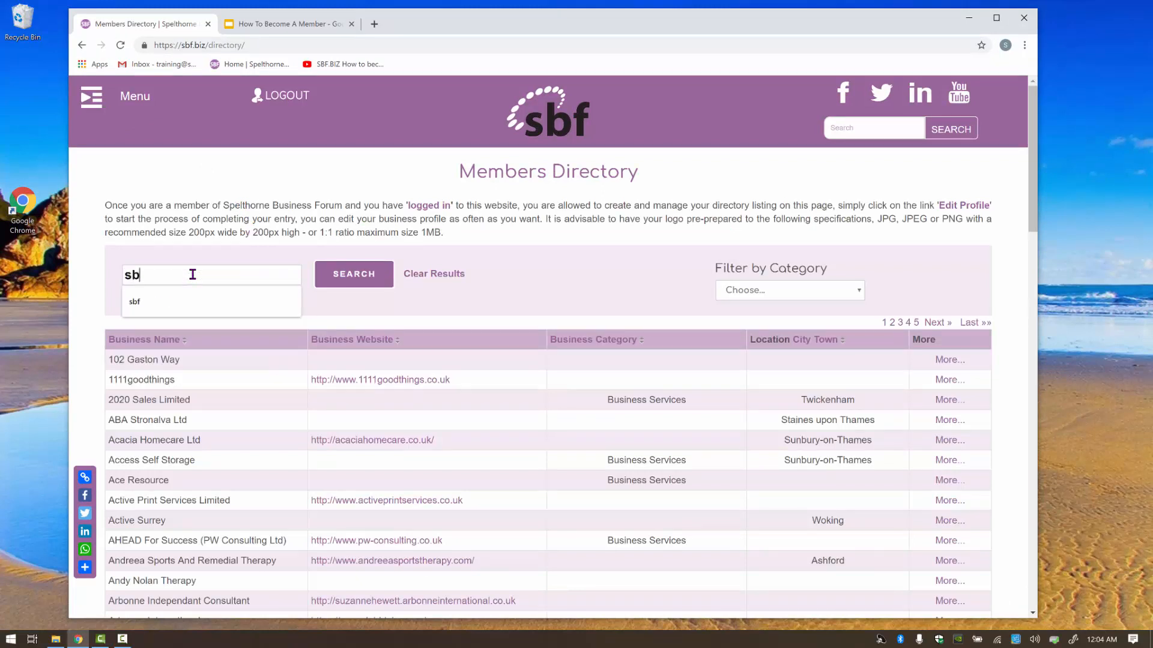
left_click(350, 281)
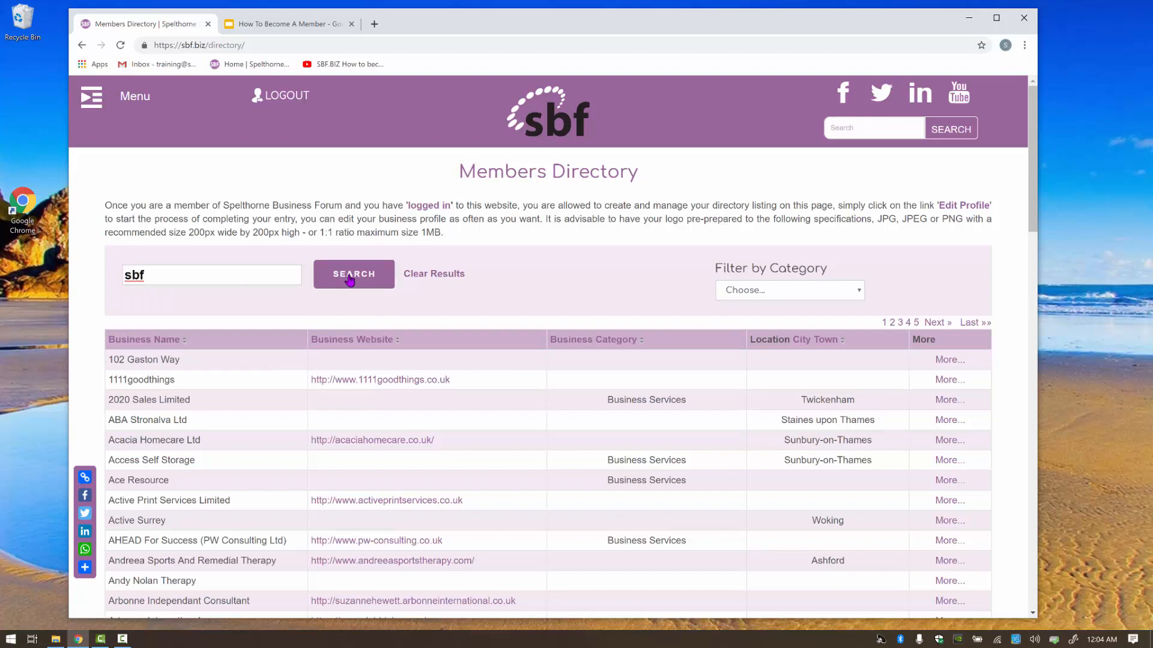
left_click(349, 281)
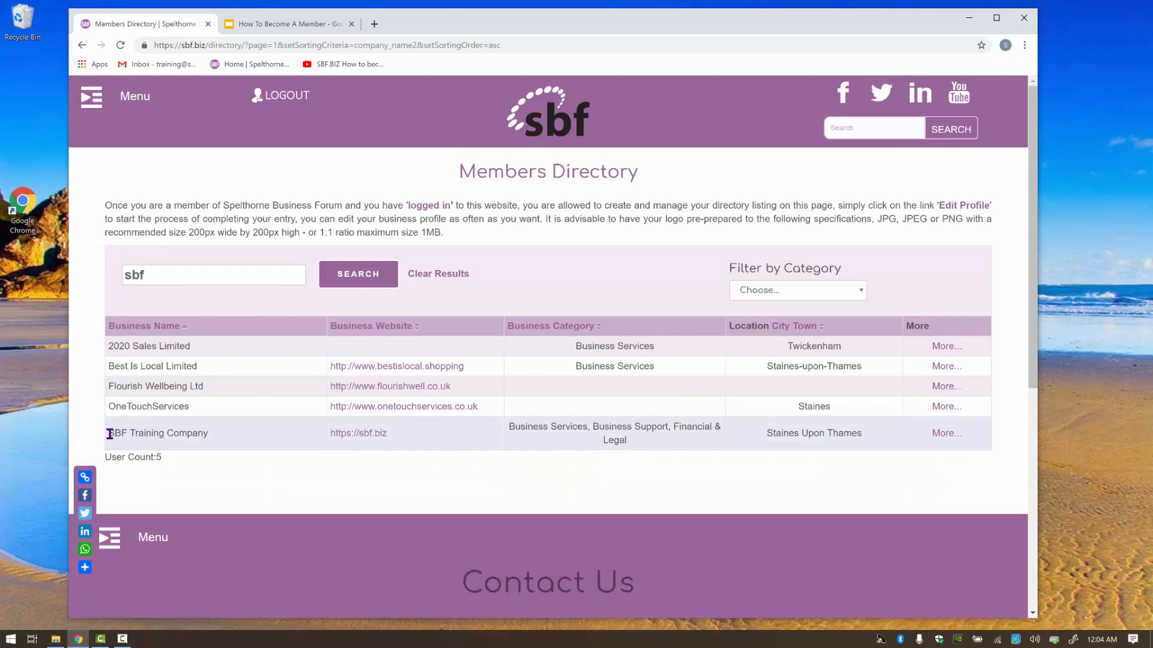
Open the SBF Training Company listing from the search results.
left_click_drag(109, 433, 216, 439)
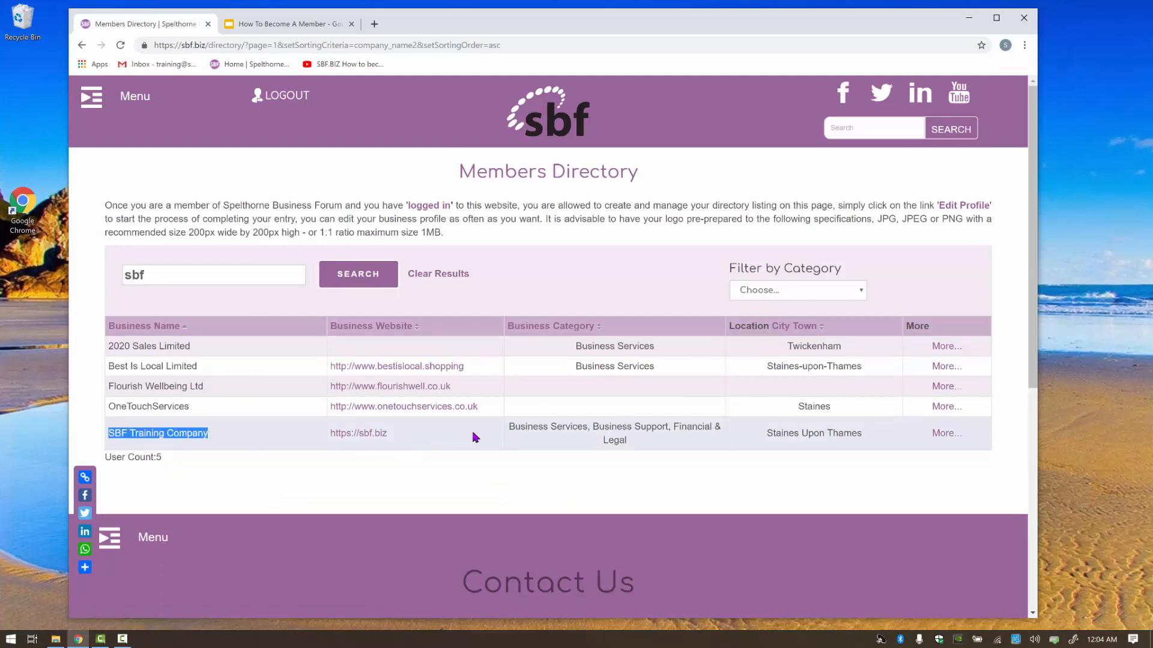
left_click(940, 437)
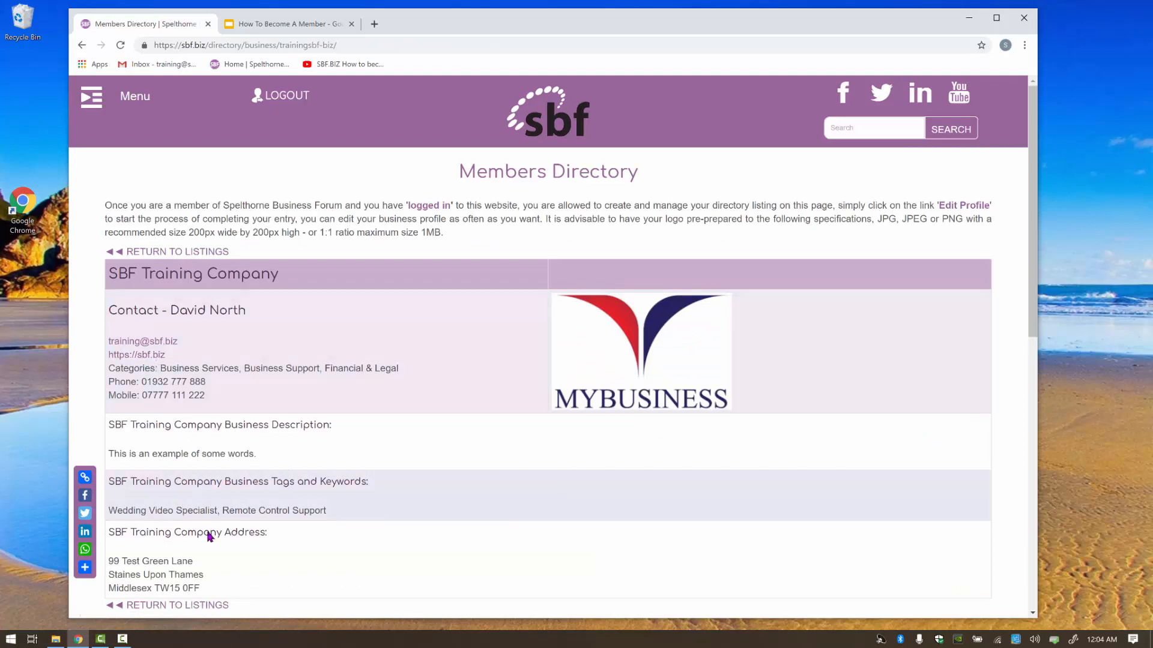
scroll(229, 544, "down", 1)
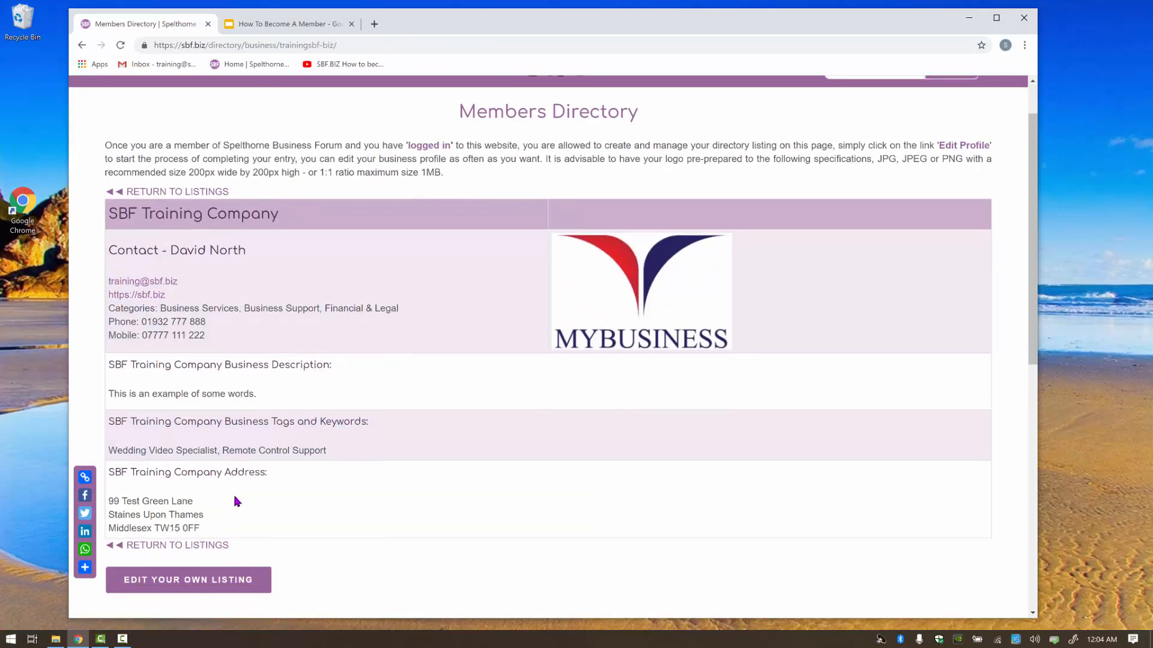